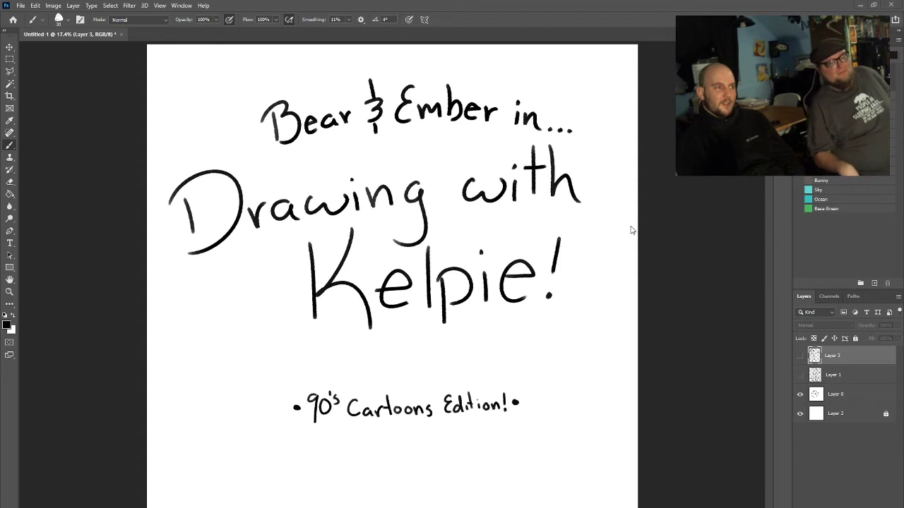
Hide the Layer 0 title lettering and add a new empty layer for the drawing
{"action": "left_click", "coordinate": [800, 395]}
{"action": "key", "text": "ctrl+shift+alt+n"}
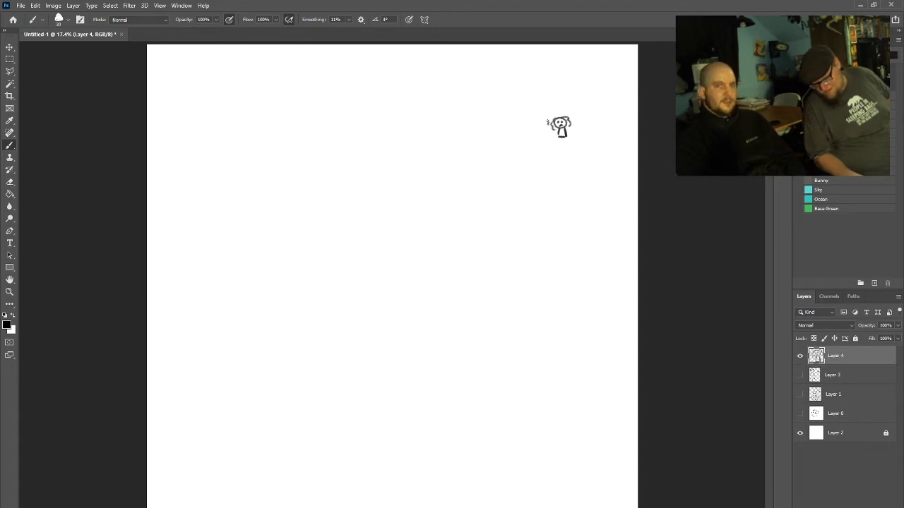
Add body and legs to the small figure, then draw the big leg's vertical lines
{"action": "left_click_drag", "start_coordinate": [559, 131], "coordinate": [564, 143]}
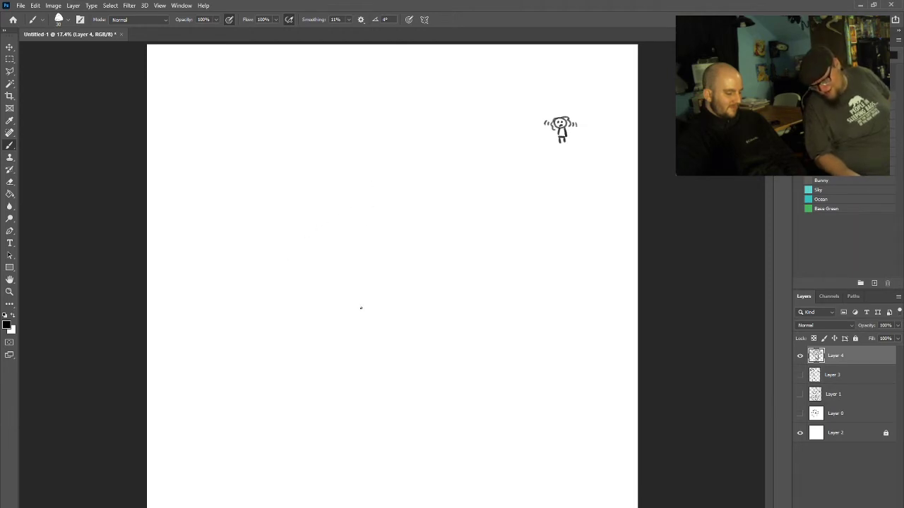
{"action": "mouse_move", "coordinate": [355, 264]}
{"action": "left_mouse_down"}
{"action": "mouse_move", "coordinate": [356, 303]}
{"action": "mouse_move", "coordinate": [360, 282]}
{"action": "mouse_move", "coordinate": [360, 302]}
{"action": "mouse_move", "coordinate": [383, 305]}
{"action": "mouse_move", "coordinate": [383, 315]}
{"action": "left_mouse_up"}
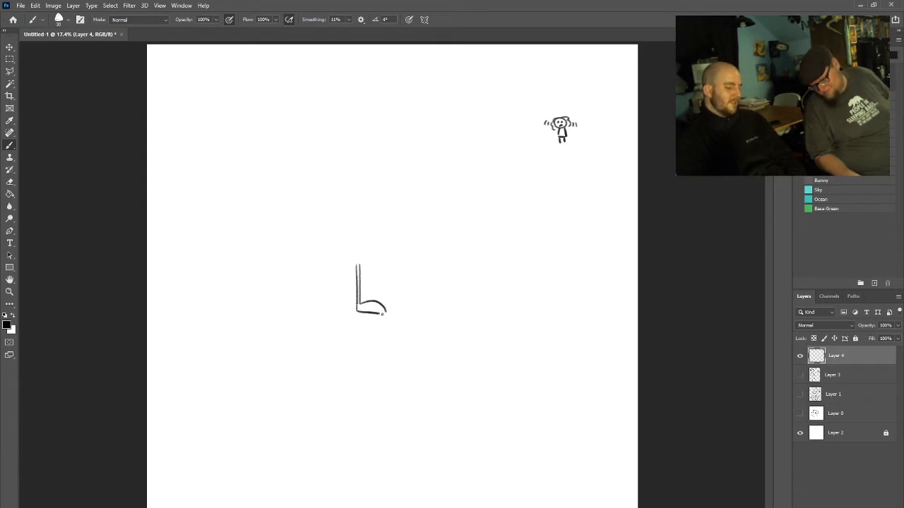
{"action": "left_click_drag", "start_coordinate": [372, 281], "coordinate": [371, 301]}
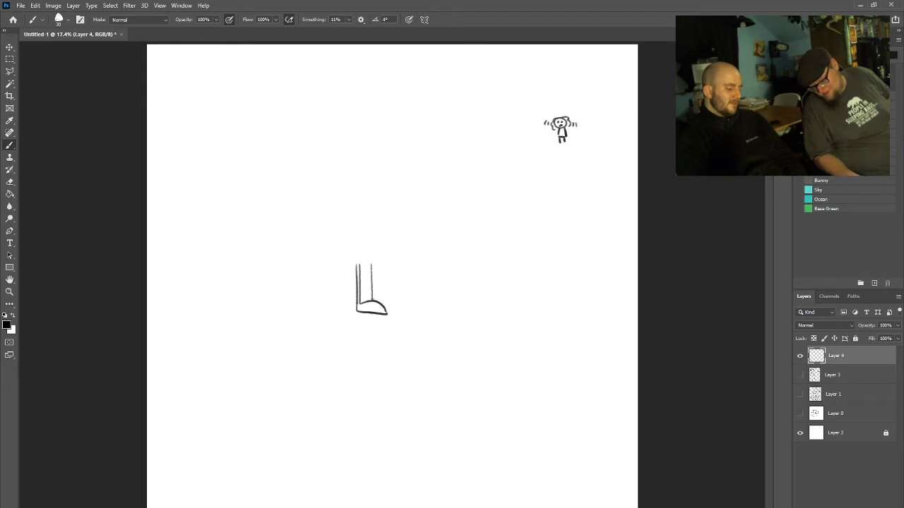
{"action": "mouse_move", "coordinate": [374, 263]}
{"action": "left_mouse_down"}
{"action": "mouse_move", "coordinate": [377, 300]}
{"action": "mouse_move", "coordinate": [402, 304]}
{"action": "left_mouse_up"}
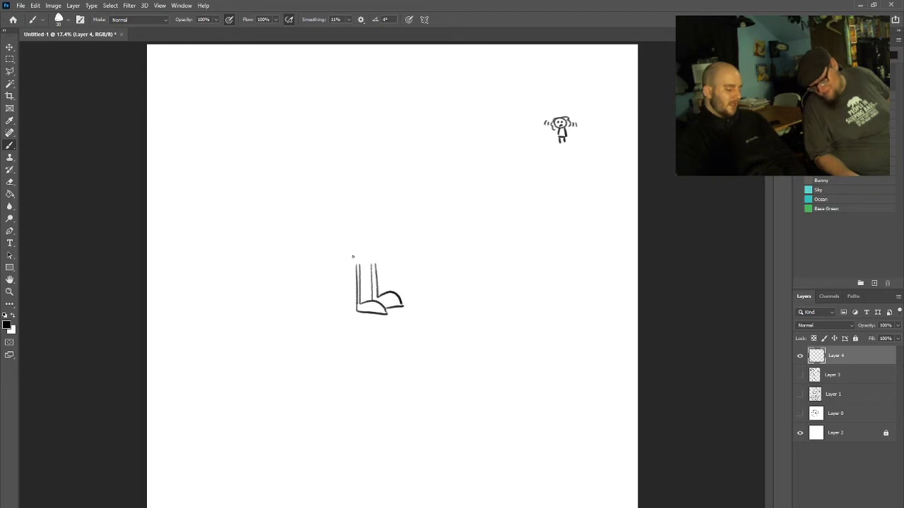
Outline the boot's top edge, left side and an inner heel line
{"action": "mouse_move", "coordinate": [363, 261]}
{"action": "left_mouse_down"}
{"action": "mouse_move", "coordinate": [372, 264]}
{"action": "mouse_move", "coordinate": [380, 253]}
{"action": "mouse_move", "coordinate": [360, 247]}
{"action": "mouse_move", "coordinate": [352, 264]}
{"action": "mouse_move", "coordinate": [380, 243]}
{"action": "left_mouse_up"}
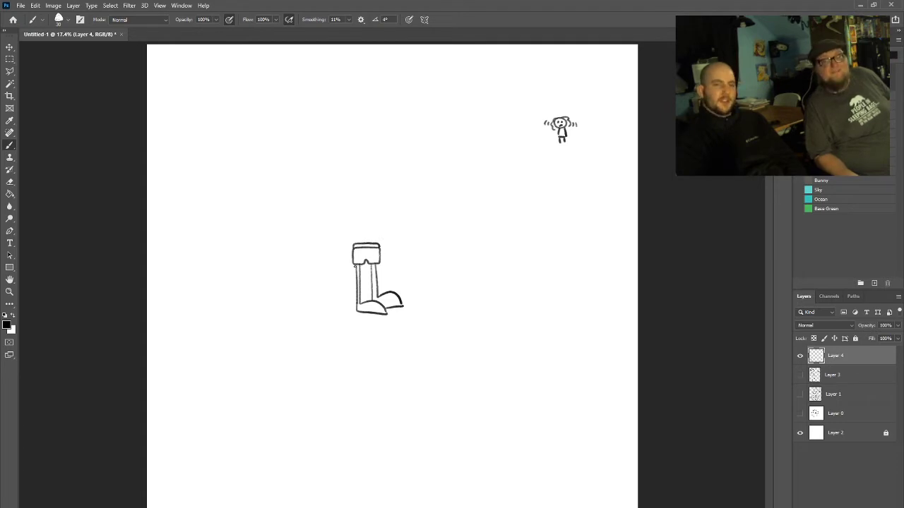
{"action": "mouse_move", "coordinate": [353, 255]}
{"action": "left_mouse_down"}
{"action": "mouse_move", "coordinate": [354, 280]}
{"action": "mouse_move", "coordinate": [350, 257]}
{"action": "mouse_move", "coordinate": [353, 272]}
{"action": "mouse_move", "coordinate": [380, 268]}
{"action": "mouse_move", "coordinate": [356, 281]}
{"action": "mouse_move", "coordinate": [377, 281]}
{"action": "mouse_move", "coordinate": [353, 281]}
{"action": "mouse_move", "coordinate": [352, 296]}
{"action": "mouse_move", "coordinate": [365, 300]}
{"action": "mouse_move", "coordinate": [367, 262]}
{"action": "left_mouse_up"}
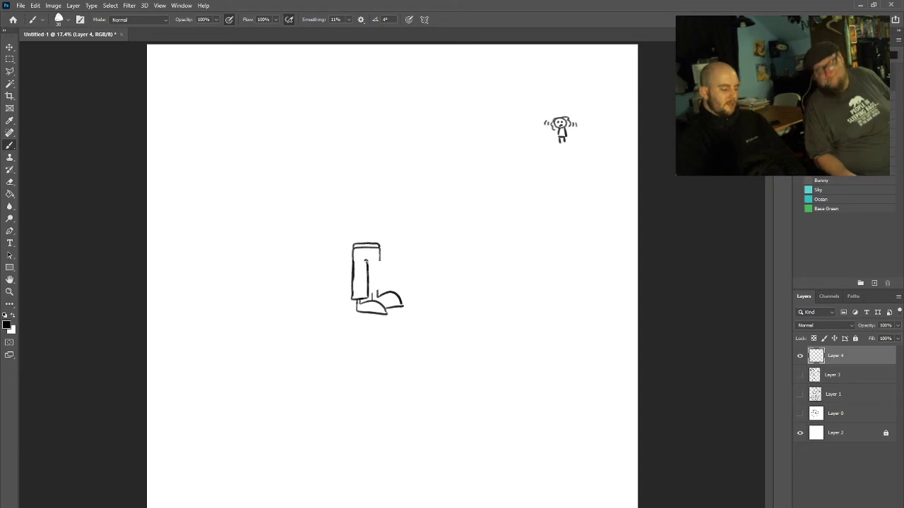
{"action": "mouse_move", "coordinate": [367, 293]}
{"action": "left_mouse_down"}
{"action": "mouse_move", "coordinate": [381, 290]}
{"action": "mouse_move", "coordinate": [379, 255]}
{"action": "left_mouse_up"}
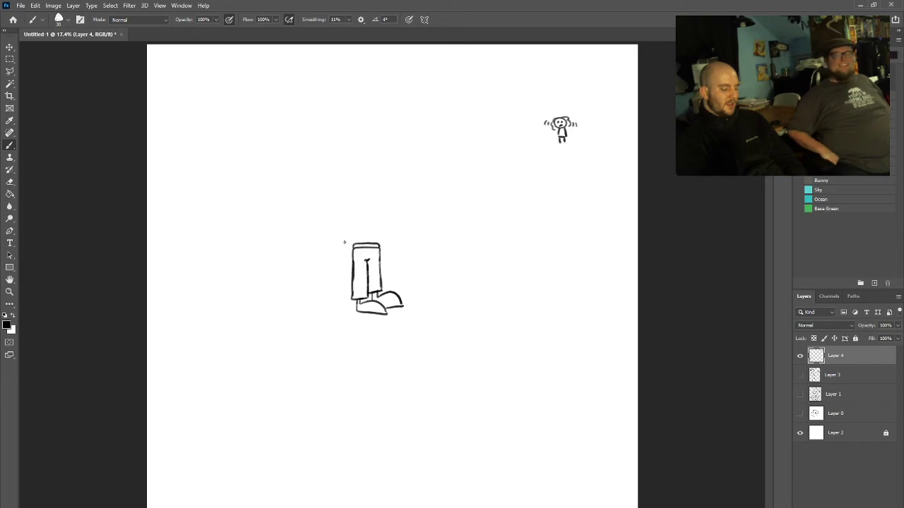
{"action": "key", "text": "bracketright"}
{"action": "key", "text": "bracketright"}
{"action": "key", "text": "bracketright"}
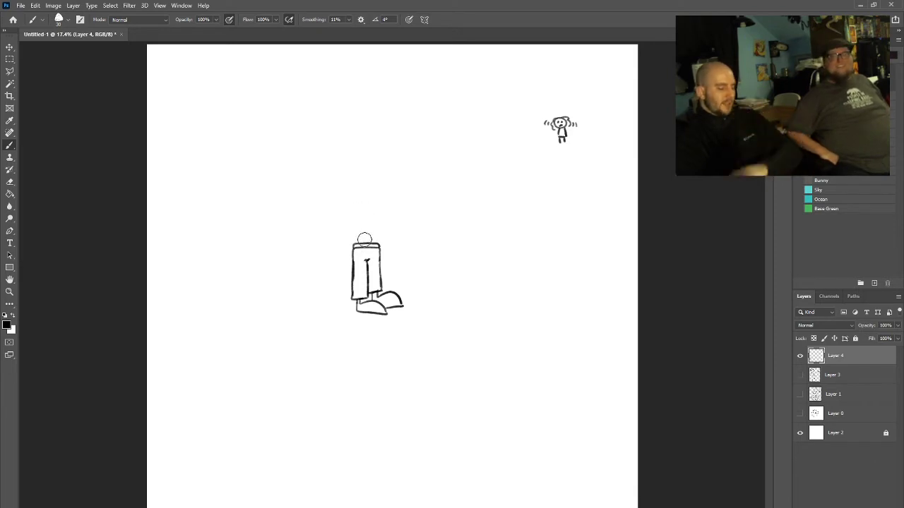
Erase the boot's top edge, undo the tall leg lines, and redraw the trousers' long left edge
{"action": "left_click_drag", "start_coordinate": [351, 240], "coordinate": [388, 240]}
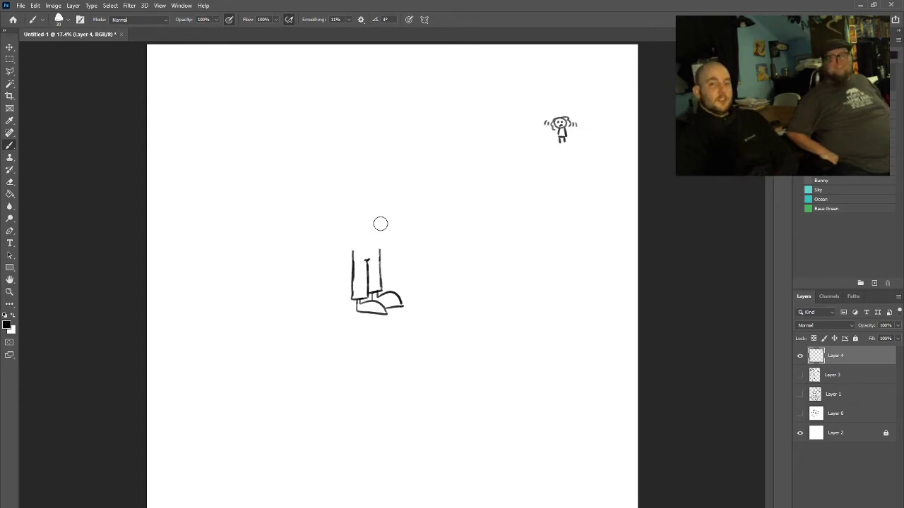
{"action": "key", "text": "bracketleft"}
{"action": "key", "text": "bracketleft"}
{"action": "key", "text": "bracketleft"}
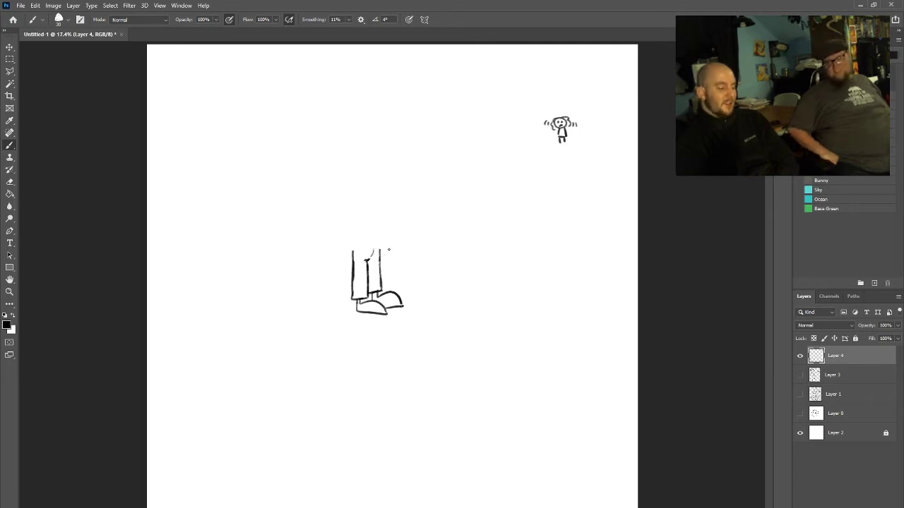
{"action": "key", "text": "bracketright"}
{"action": "key", "text": "bracketright"}
{"action": "key", "text": "bracketright"}
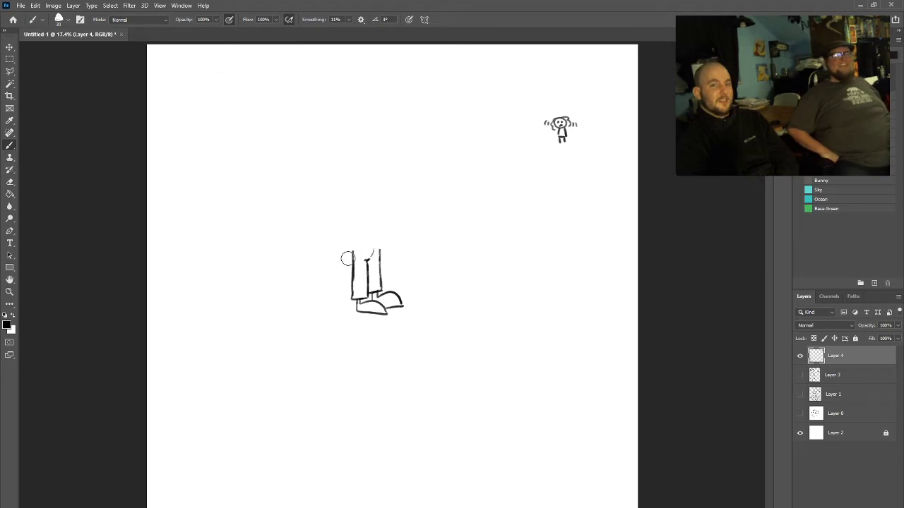
{"action": "key", "text": "ctrl+z"}
{"action": "key", "text": "ctrl+z"}
{"action": "key", "text": "ctrl+z"}
{"action": "key", "text": "ctrl+z"}
{"action": "key", "text": "bracketleft"}
{"action": "key", "text": "bracketleft"}
{"action": "key", "text": "bracketleft"}
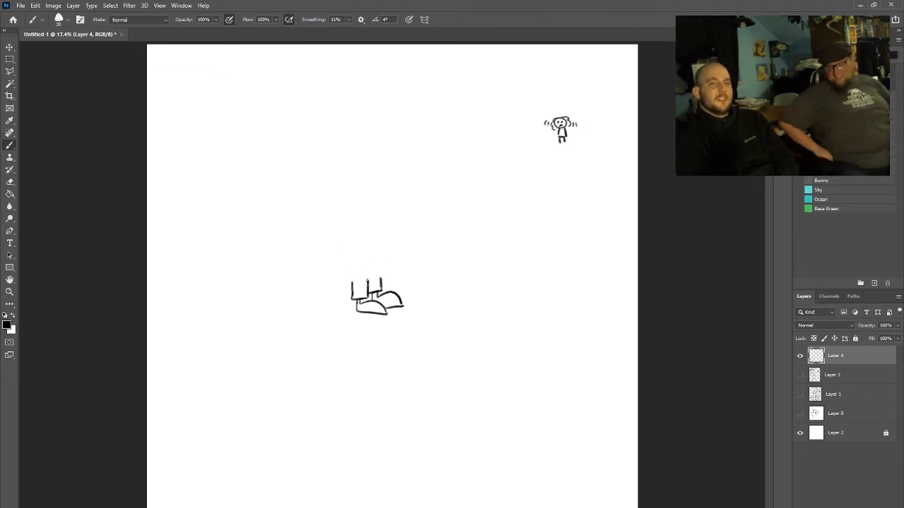
{"action": "mouse_move", "coordinate": [366, 279]}
{"action": "left_mouse_down"}
{"action": "mouse_move", "coordinate": [374, 249]}
{"action": "mouse_move", "coordinate": [384, 256]}
{"action": "mouse_move", "coordinate": [386, 245]}
{"action": "left_mouse_up"}
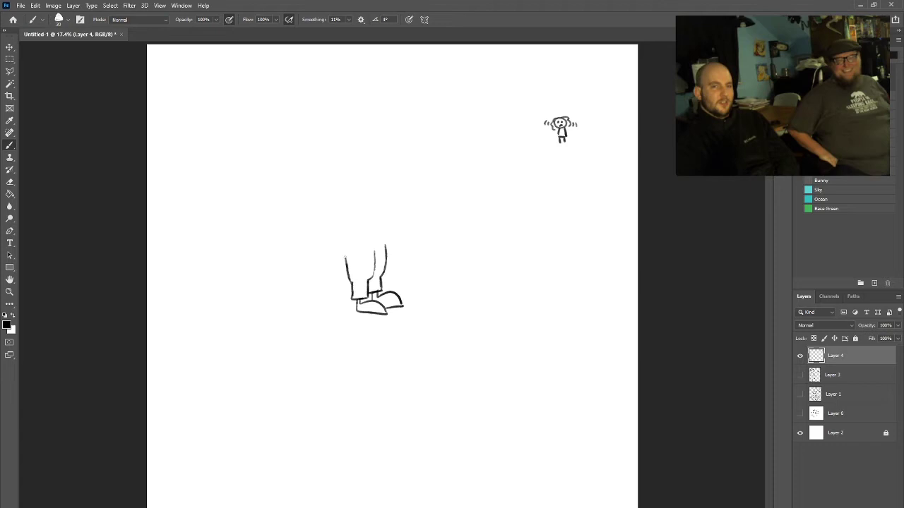
{"action": "mouse_move", "coordinate": [348, 281]}
{"action": "left_mouse_down"}
{"action": "mouse_move", "coordinate": [345, 244]}
{"action": "mouse_move", "coordinate": [385, 231]}
{"action": "mouse_move", "coordinate": [357, 226]}
{"action": "left_mouse_up"}
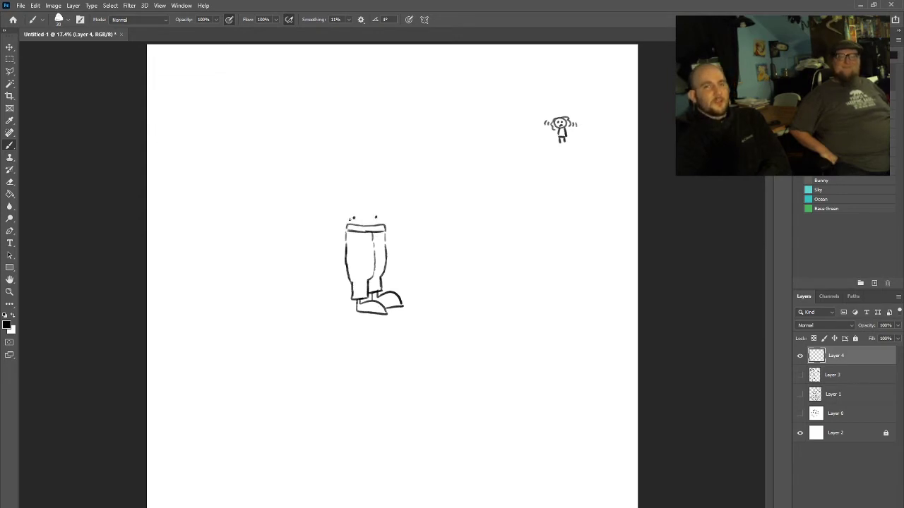
Mark two X's above the trousers and add a crease down the left leg
{"action": "mouse_move", "coordinate": [350, 213]}
{"action": "left_mouse_down"}
{"action": "mouse_move", "coordinate": [351, 221]}
{"action": "mouse_move", "coordinate": [379, 221]}
{"action": "left_mouse_up"}
{"action": "left_click_drag", "start_coordinate": [379, 213], "coordinate": [372, 221]}
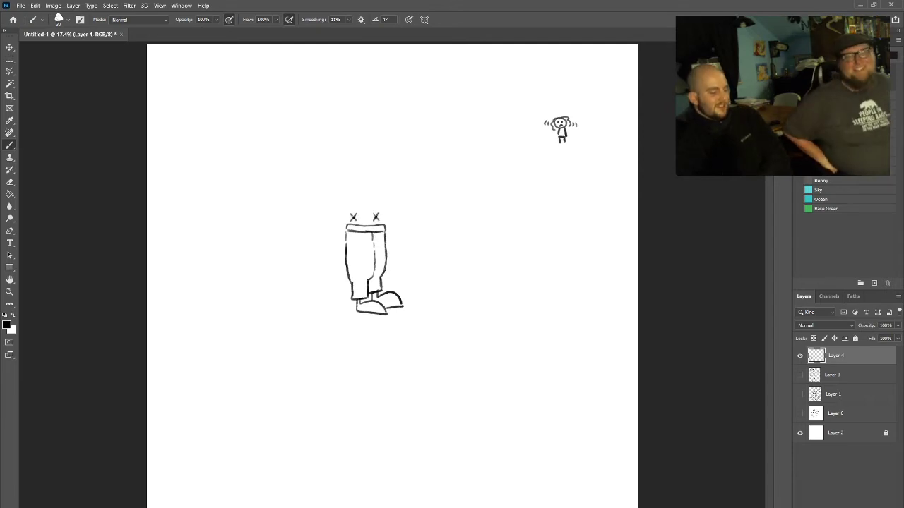
{"action": "left_click_drag", "start_coordinate": [374, 240], "coordinate": [374, 270]}
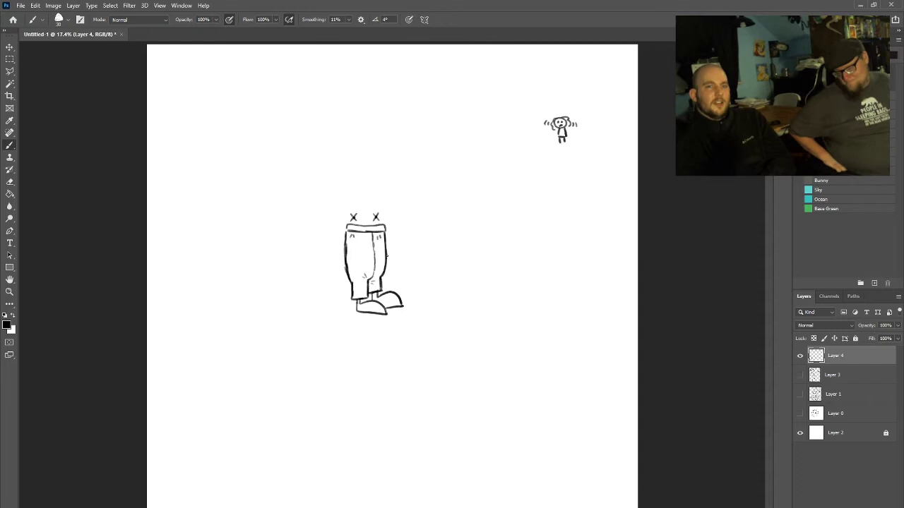
Erase the X marks and the shoe's toe, then redraw the sole with a longer rounded toe
{"action": "left_click_drag", "start_coordinate": [358, 217], "coordinate": [379, 204]}
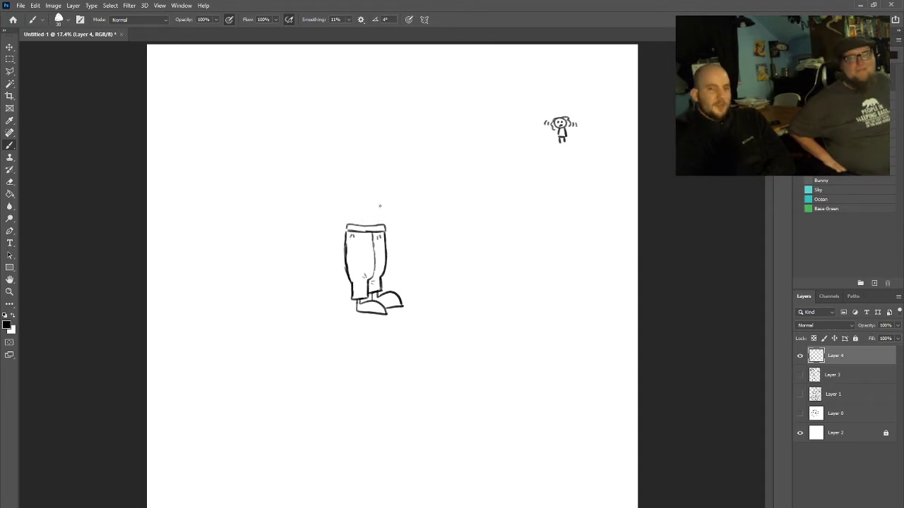
{"action": "left_click_drag", "start_coordinate": [405, 300], "coordinate": [389, 314]}
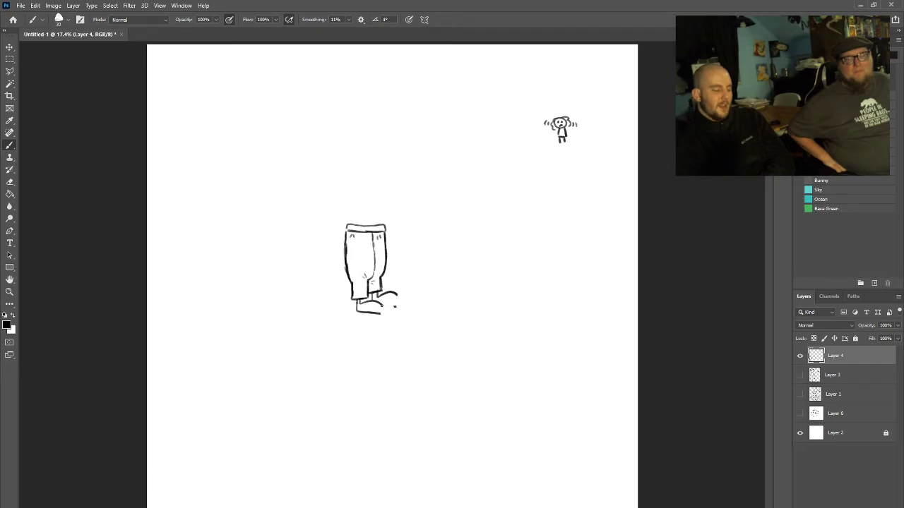
{"action": "left_click_drag", "start_coordinate": [384, 307], "coordinate": [385, 310]}
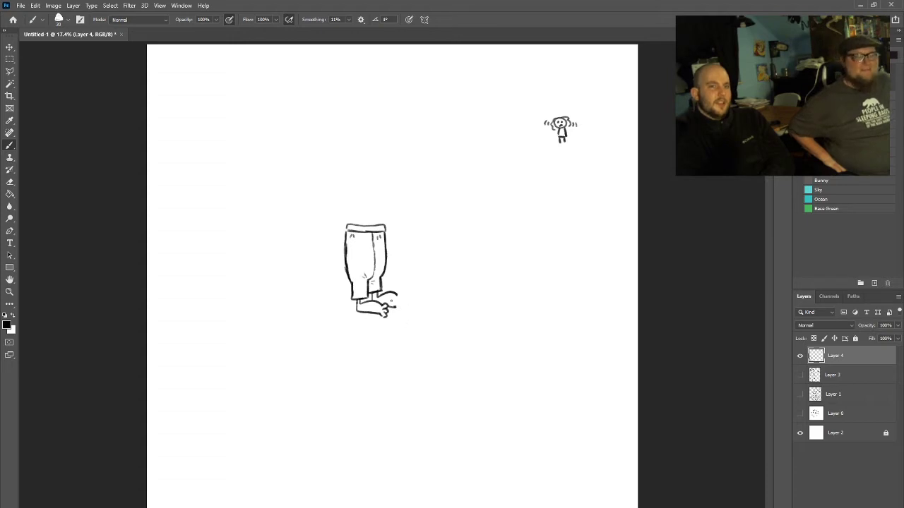
{"action": "mouse_move", "coordinate": [381, 311]}
{"action": "left_mouse_down"}
{"action": "mouse_move", "coordinate": [394, 310]}
{"action": "mouse_move", "coordinate": [364, 314]}
{"action": "left_mouse_up"}
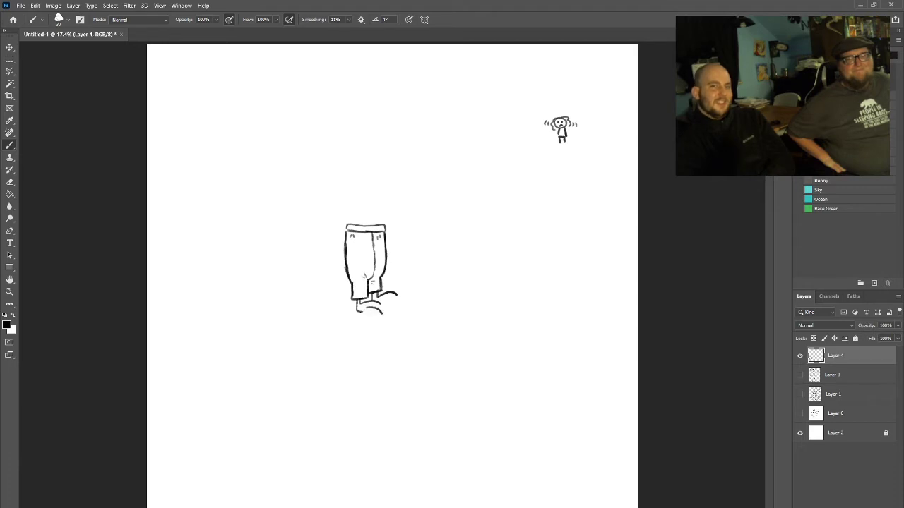
{"action": "left_click_drag", "start_coordinate": [375, 316], "coordinate": [386, 314]}
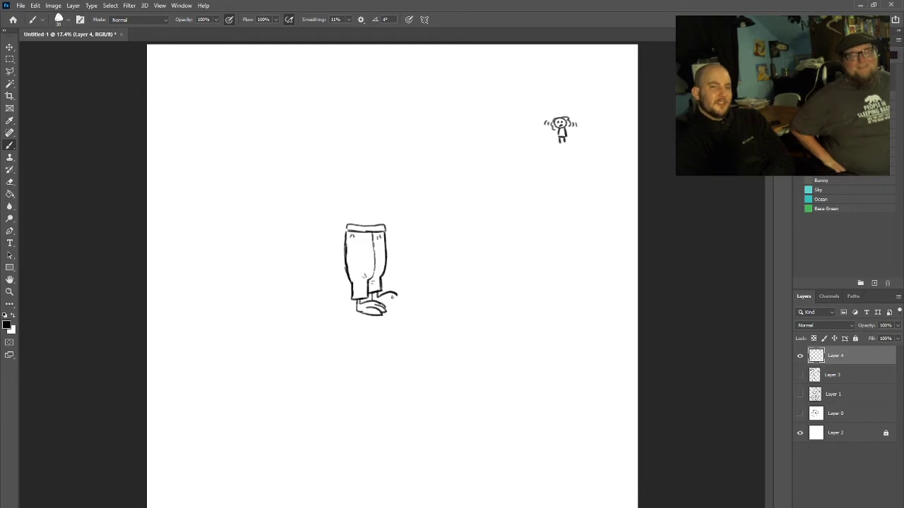
{"action": "left_click_drag", "start_coordinate": [386, 309], "coordinate": [401, 303]}
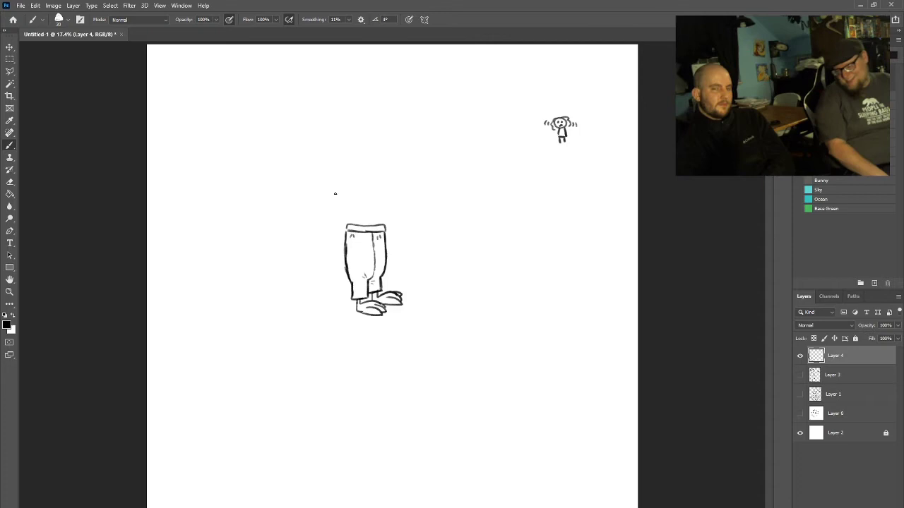
Draw arms curving out from both sides of the trousers' top, extending down toward the hands
{"action": "mouse_move", "coordinate": [347, 216]}
{"action": "left_mouse_down"}
{"action": "mouse_move", "coordinate": [348, 223]}
{"action": "mouse_move", "coordinate": [383, 225]}
{"action": "left_mouse_up"}
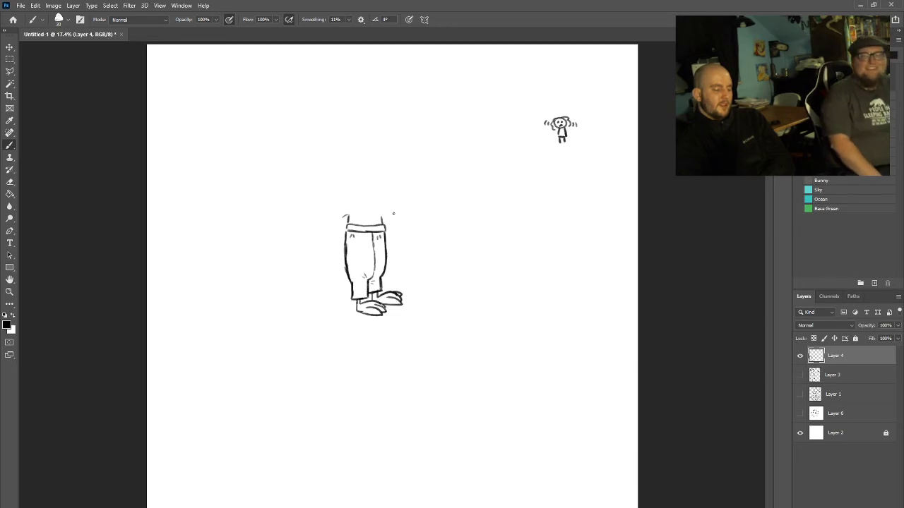
{"action": "left_click_drag", "start_coordinate": [381, 215], "coordinate": [406, 217]}
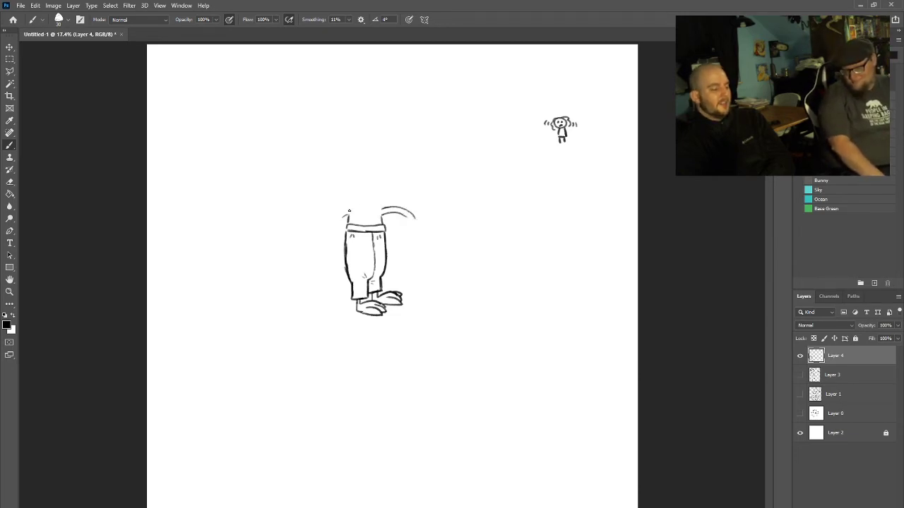
{"action": "left_click_drag", "start_coordinate": [345, 212], "coordinate": [318, 231]}
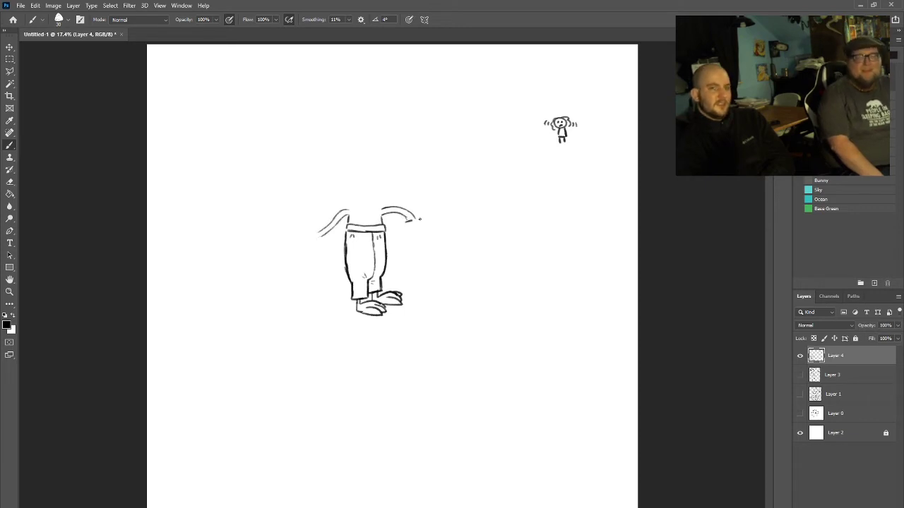
{"action": "mouse_move", "coordinate": [419, 219]}
{"action": "left_mouse_down"}
{"action": "mouse_move", "coordinate": [405, 222]}
{"action": "mouse_move", "coordinate": [403, 238]}
{"action": "mouse_move", "coordinate": [423, 249]}
{"action": "mouse_move", "coordinate": [431, 243]}
{"action": "mouse_move", "coordinate": [423, 231]}
{"action": "left_mouse_up"}
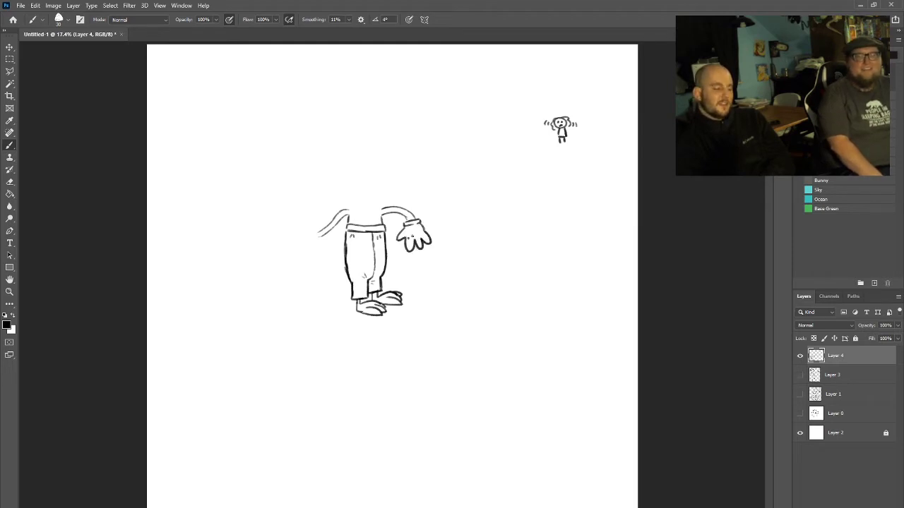
{"action": "mouse_move", "coordinate": [316, 232]}
{"action": "left_mouse_down"}
{"action": "mouse_move", "coordinate": [301, 257]}
{"action": "mouse_move", "coordinate": [285, 250]}
{"action": "mouse_move", "coordinate": [294, 241]}
{"action": "mouse_move", "coordinate": [289, 230]}
{"action": "mouse_move", "coordinate": [312, 231]}
{"action": "left_mouse_up"}
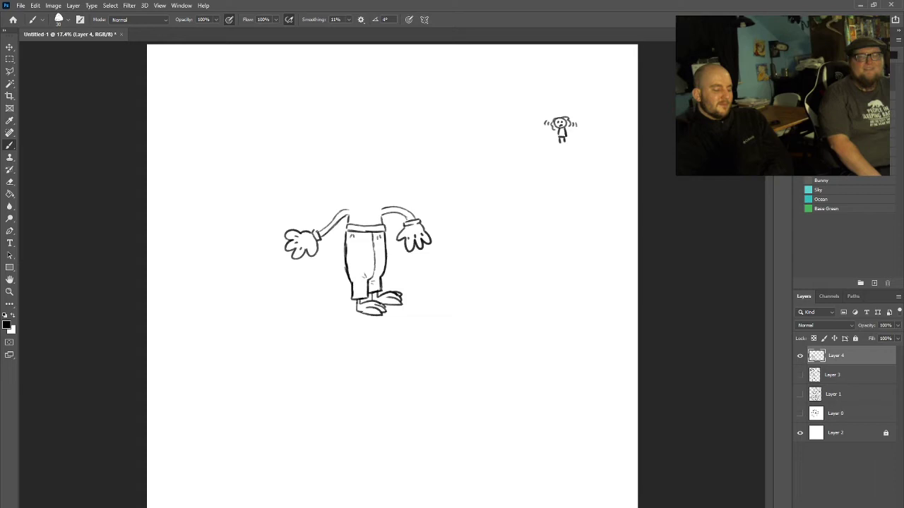
Redraw the left arm to the shoulder, draw a thick curling tail, and outline a large round head
{"action": "left_click_drag", "start_coordinate": [316, 233], "coordinate": [340, 210]}
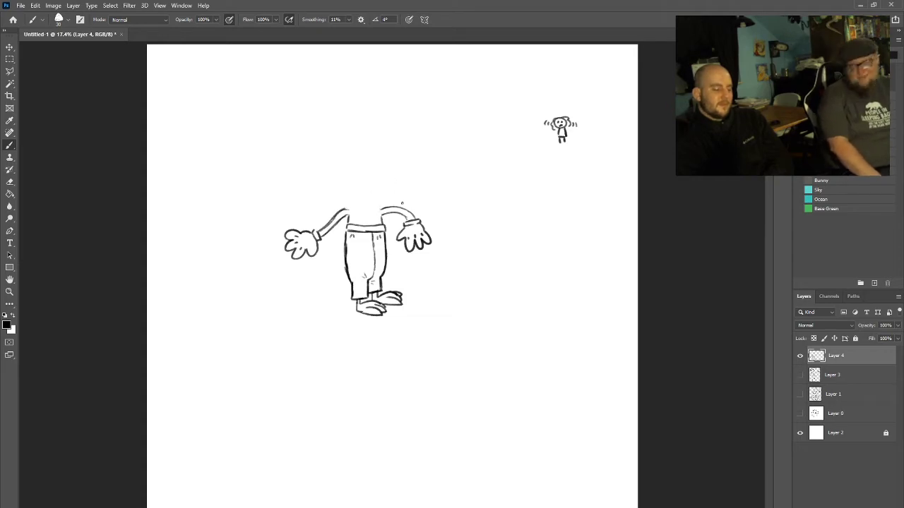
{"action": "mouse_move", "coordinate": [344, 259]}
{"action": "left_mouse_down"}
{"action": "mouse_move", "coordinate": [295, 288]}
{"action": "mouse_move", "coordinate": [304, 300]}
{"action": "mouse_move", "coordinate": [346, 274]}
{"action": "left_mouse_up"}
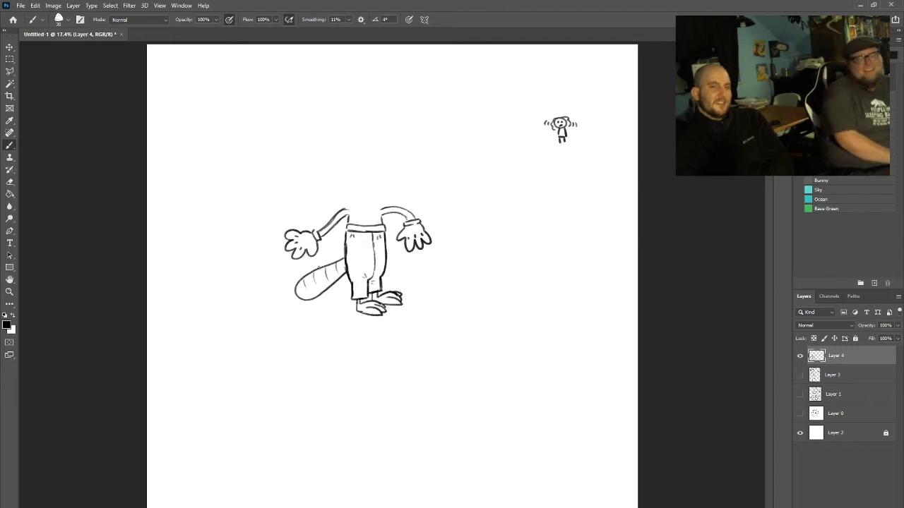
{"action": "mouse_move", "coordinate": [335, 266]}
{"action": "left_mouse_down"}
{"action": "mouse_move", "coordinate": [338, 274]}
{"action": "mouse_move", "coordinate": [318, 278]}
{"action": "mouse_move", "coordinate": [323, 286]}
{"action": "mouse_move", "coordinate": [315, 277]}
{"action": "mouse_move", "coordinate": [321, 280]}
{"action": "left_mouse_up"}
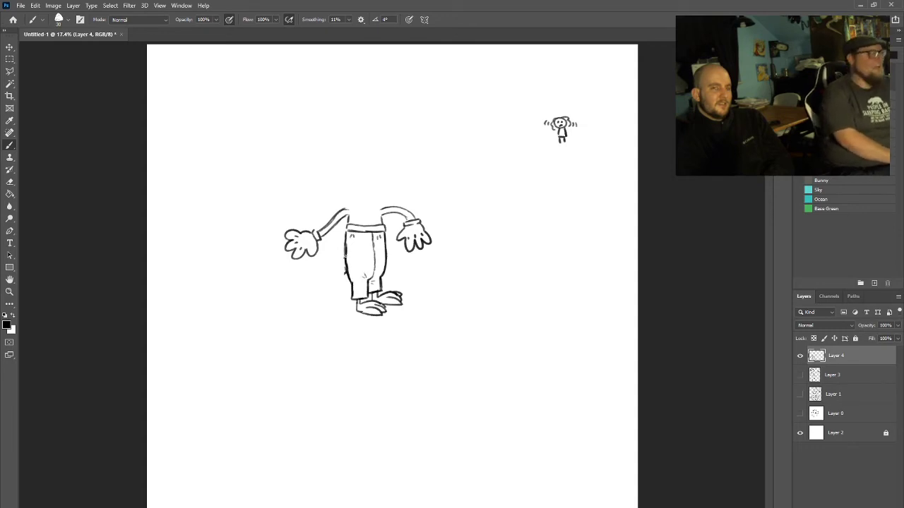
{"action": "mouse_move", "coordinate": [345, 259]}
{"action": "left_mouse_down"}
{"action": "mouse_move", "coordinate": [295, 270]}
{"action": "mouse_move", "coordinate": [289, 306]}
{"action": "mouse_move", "coordinate": [307, 279]}
{"action": "mouse_move", "coordinate": [346, 270]}
{"action": "mouse_move", "coordinate": [299, 281]}
{"action": "mouse_move", "coordinate": [294, 293]}
{"action": "mouse_move", "coordinate": [281, 287]}
{"action": "mouse_move", "coordinate": [290, 273]}
{"action": "left_mouse_up"}
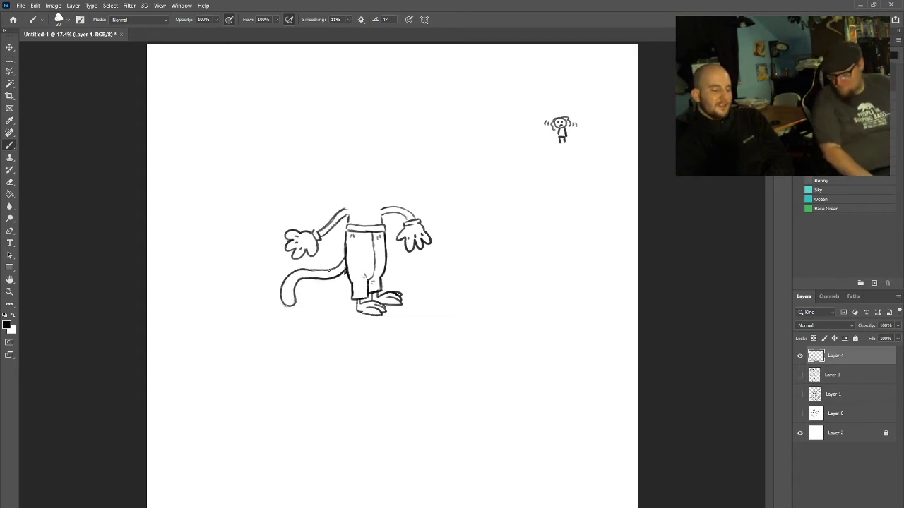
{"action": "left_click_drag", "start_coordinate": [344, 262], "coordinate": [319, 272]}
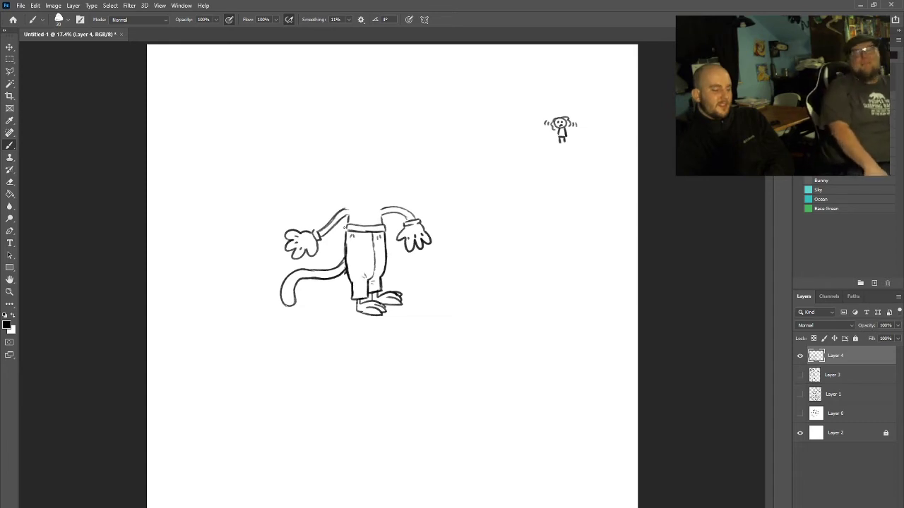
{"action": "mouse_move", "coordinate": [355, 134]}
{"action": "left_mouse_down"}
{"action": "mouse_move", "coordinate": [328, 158]}
{"action": "mouse_move", "coordinate": [328, 190]}
{"action": "mouse_move", "coordinate": [358, 211]}
{"action": "mouse_move", "coordinate": [389, 206]}
{"action": "mouse_move", "coordinate": [405, 181]}
{"action": "mouse_move", "coordinate": [400, 154]}
{"action": "mouse_move", "coordinate": [372, 132]}
{"action": "mouse_move", "coordinate": [344, 135]}
{"action": "left_mouse_up"}
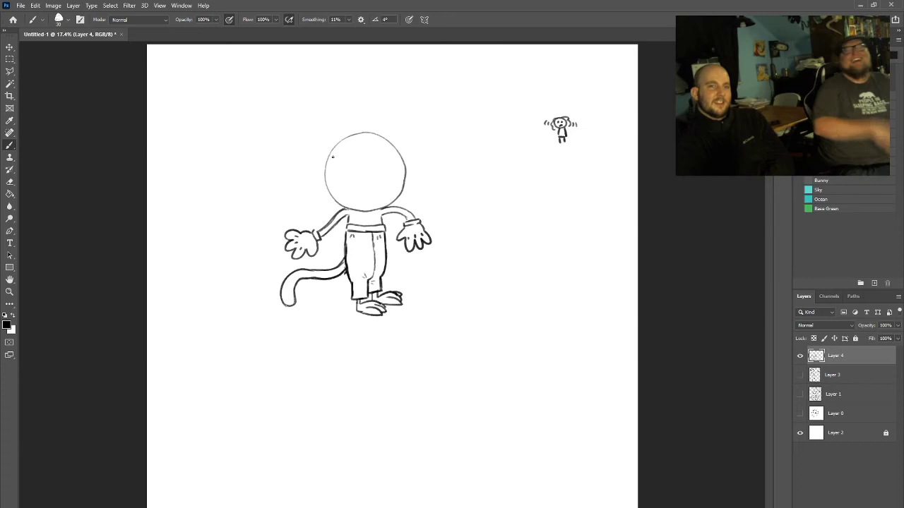
Dot two eyes inside the head and draw floppy ears on its right and left
{"action": "left_click", "coordinate": [358, 164]}
{"action": "left_click", "coordinate": [375, 164]}
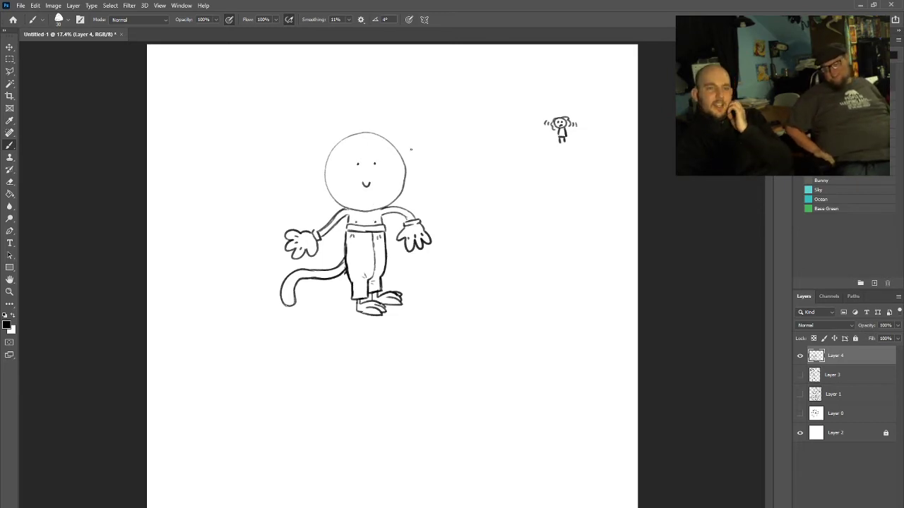
{"action": "left_click_drag", "start_coordinate": [404, 158], "coordinate": [425, 174]}
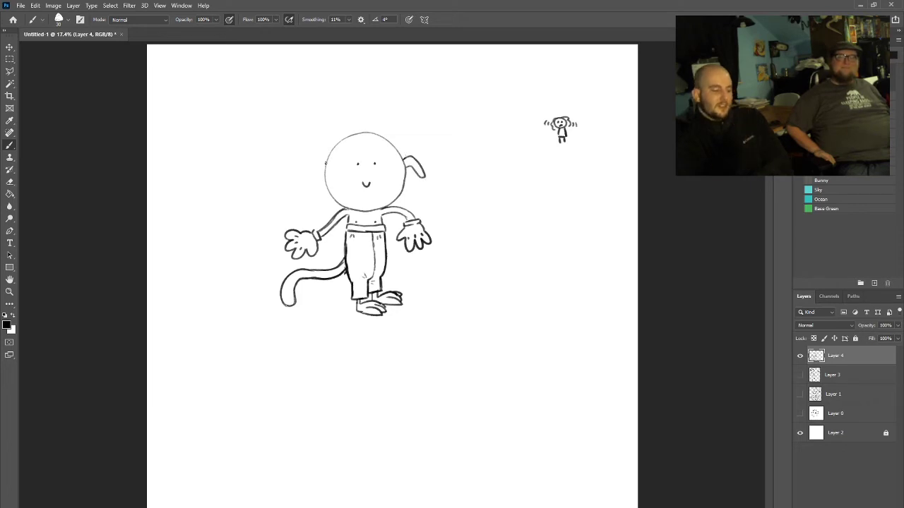
{"action": "left_click_drag", "start_coordinate": [326, 163], "coordinate": [305, 177]}
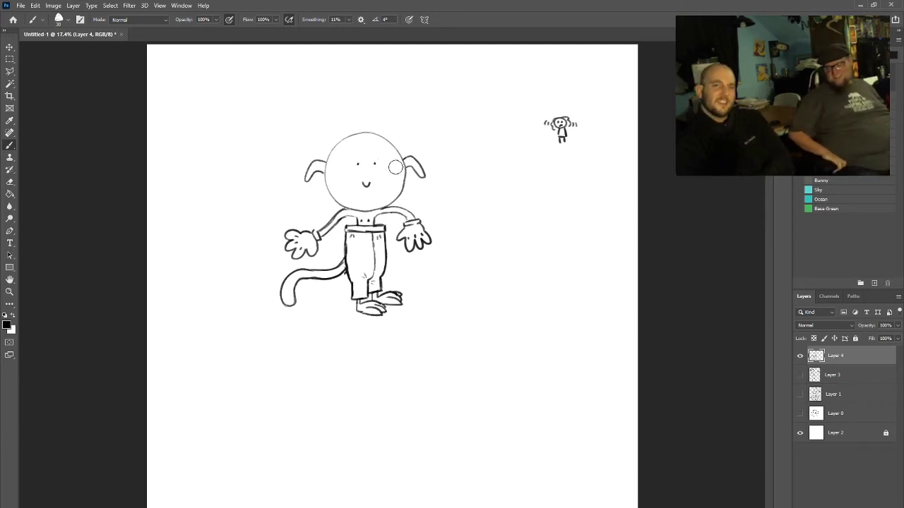
Erase the head outline and ears, close the shoulder line to the right arm, and sketch a new head circle
{"action": "mouse_move", "coordinate": [403, 184]}
{"action": "left_mouse_down"}
{"action": "mouse_move", "coordinate": [400, 150]}
{"action": "mouse_move", "coordinate": [425, 175]}
{"action": "mouse_move", "coordinate": [392, 144]}
{"action": "mouse_move", "coordinate": [352, 131]}
{"action": "mouse_move", "coordinate": [308, 174]}
{"action": "mouse_move", "coordinate": [352, 207]}
{"action": "mouse_move", "coordinate": [376, 204]}
{"action": "mouse_move", "coordinate": [393, 185]}
{"action": "mouse_move", "coordinate": [395, 193]}
{"action": "mouse_move", "coordinate": [379, 204]}
{"action": "mouse_move", "coordinate": [336, 171]}
{"action": "mouse_move", "coordinate": [308, 173]}
{"action": "left_mouse_up"}
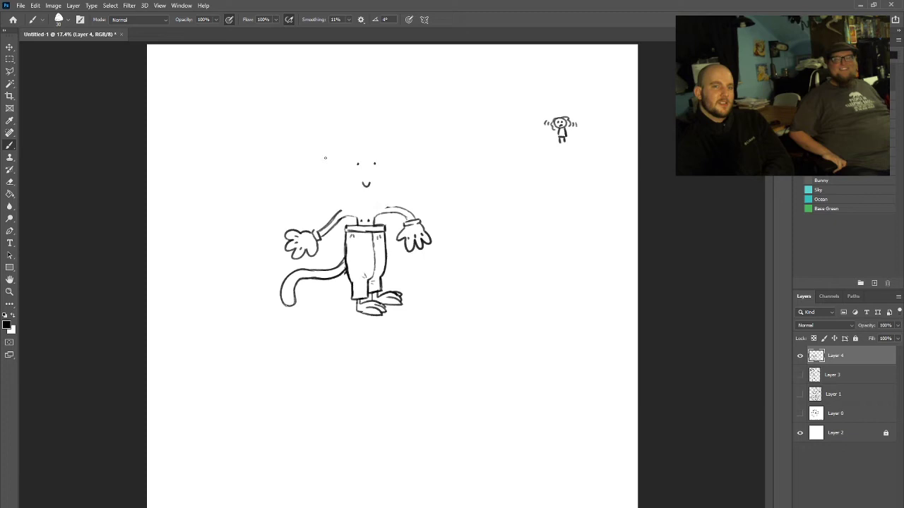
{"action": "left_click_drag", "start_coordinate": [339, 209], "coordinate": [361, 210]}
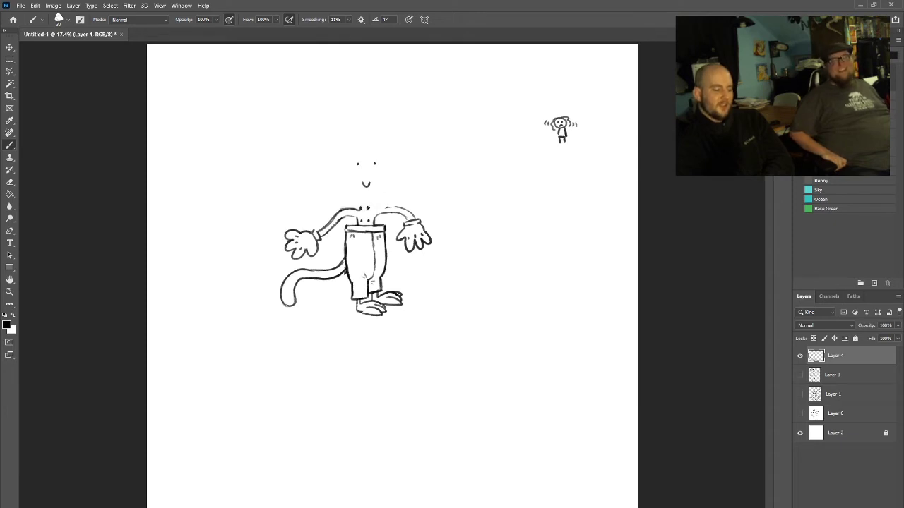
{"action": "left_click_drag", "start_coordinate": [384, 207], "coordinate": [397, 208]}
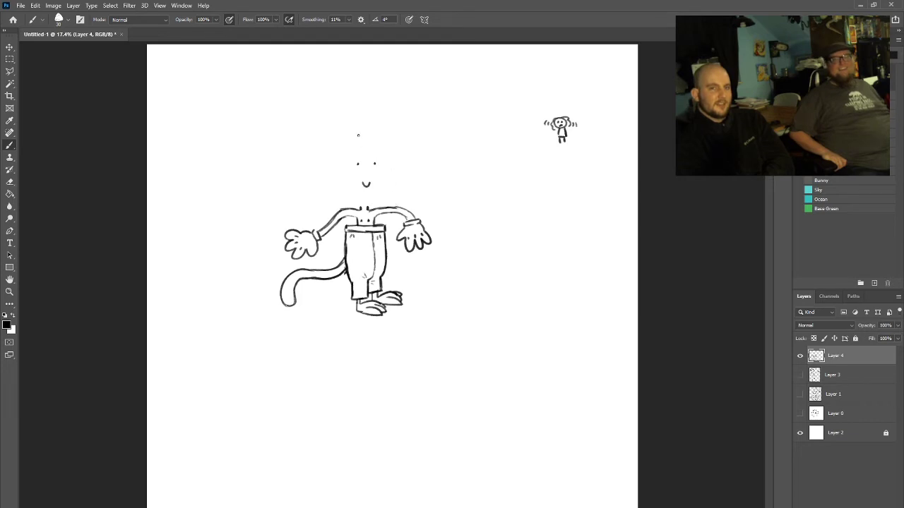
{"action": "mouse_move", "coordinate": [355, 138]}
{"action": "left_mouse_down"}
{"action": "mouse_move", "coordinate": [329, 180]}
{"action": "mouse_move", "coordinate": [349, 204]}
{"action": "mouse_move", "coordinate": [378, 201]}
{"action": "mouse_move", "coordinate": [394, 181]}
{"action": "mouse_move", "coordinate": [382, 141]}
{"action": "mouse_move", "coordinate": [346, 132]}
{"action": "mouse_move", "coordinate": [327, 171]}
{"action": "mouse_move", "coordinate": [362, 204]}
{"action": "mouse_move", "coordinate": [396, 186]}
{"action": "mouse_move", "coordinate": [400, 159]}
{"action": "left_mouse_up"}
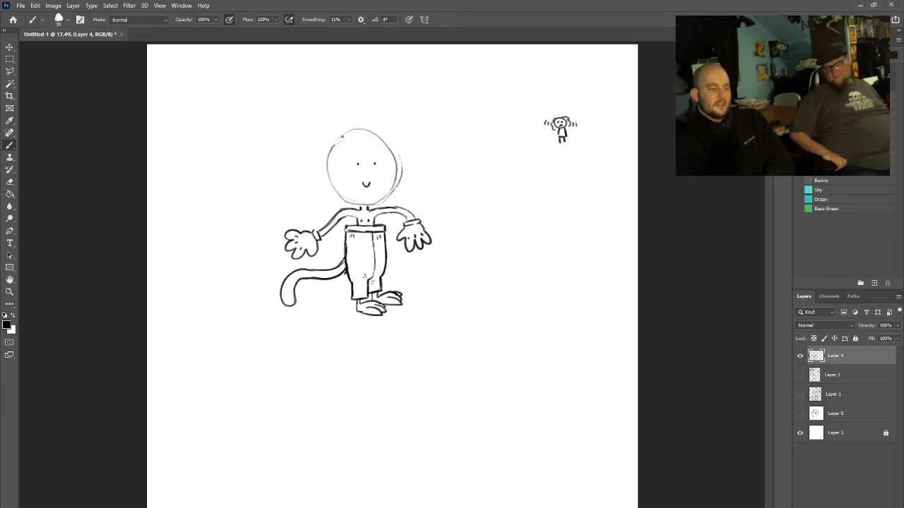
Darken the head circle, hatch stripe tufts on both sides, and draw a bold round open mouth
{"action": "mouse_move", "coordinate": [333, 143]}
{"action": "left_mouse_down"}
{"action": "mouse_move", "coordinate": [397, 155]}
{"action": "mouse_move", "coordinate": [380, 200]}
{"action": "mouse_move", "coordinate": [332, 188]}
{"action": "left_mouse_up"}
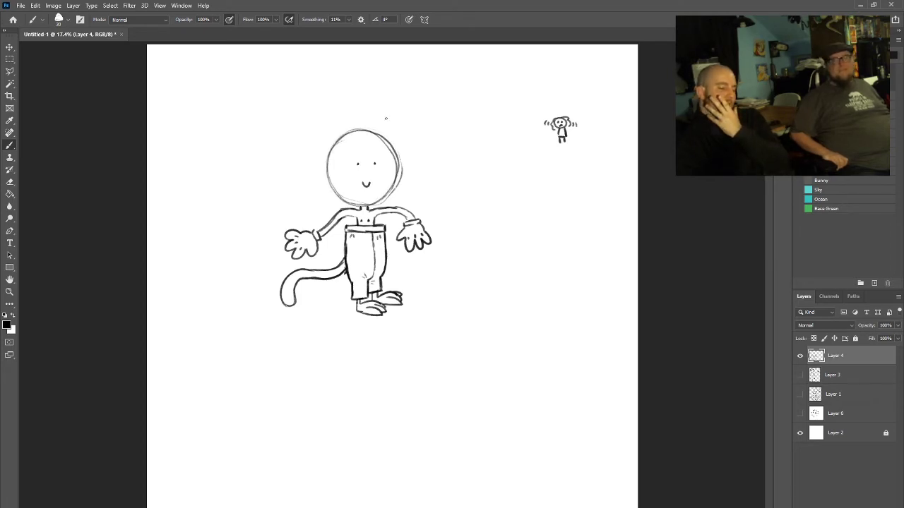
{"action": "left_click_drag", "start_coordinate": [393, 168], "coordinate": [402, 165]}
{"action": "left_click_drag", "start_coordinate": [392, 174], "coordinate": [402, 171]}
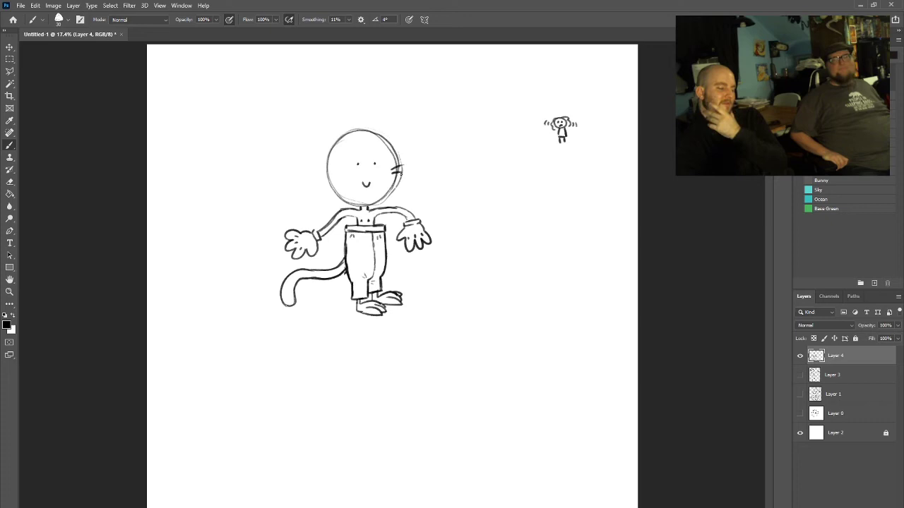
{"action": "left_click_drag", "start_coordinate": [331, 171], "coordinate": [325, 172]}
{"action": "left_click_drag", "start_coordinate": [332, 175], "coordinate": [324, 176]}
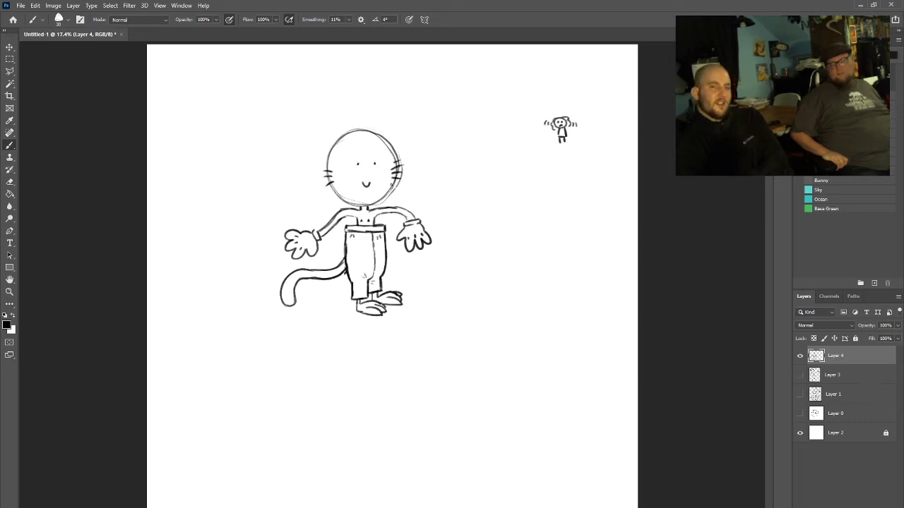
{"action": "left_click_drag", "start_coordinate": [390, 186], "coordinate": [399, 185]}
{"action": "left_click_drag", "start_coordinate": [333, 165], "coordinate": [324, 168]}
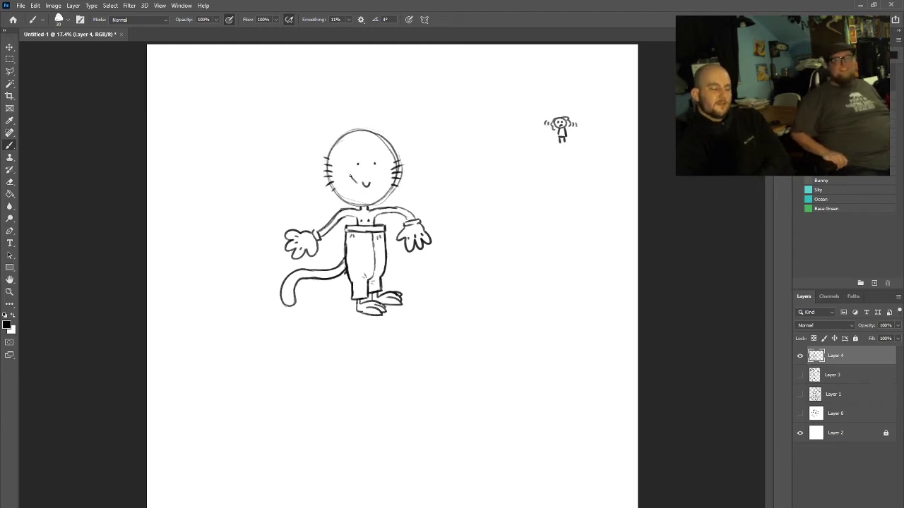
{"action": "mouse_move", "coordinate": [350, 176]}
{"action": "left_mouse_down"}
{"action": "mouse_move", "coordinate": [336, 172]}
{"action": "mouse_move", "coordinate": [347, 188]}
{"action": "mouse_move", "coordinate": [389, 175]}
{"action": "mouse_move", "coordinate": [370, 191]}
{"action": "mouse_move", "coordinate": [363, 187]}
{"action": "left_mouse_up"}
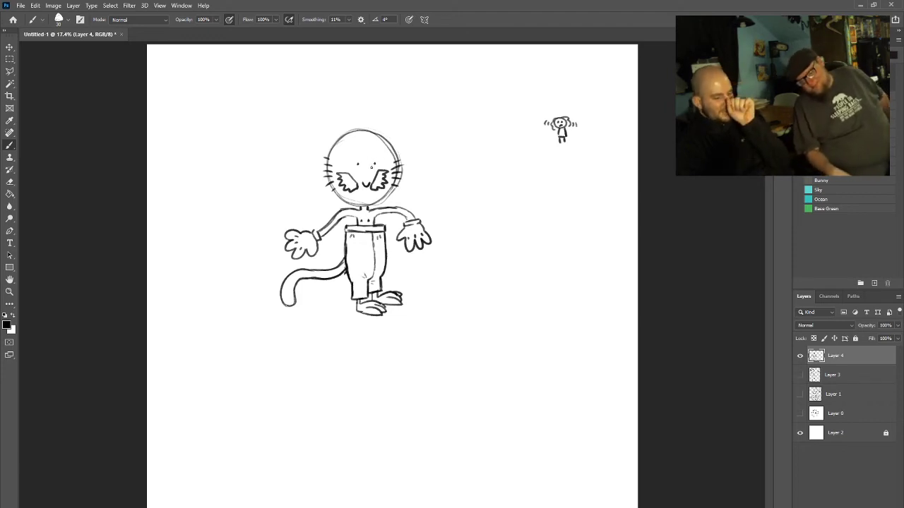
{"action": "left_click_drag", "start_coordinate": [364, 170], "coordinate": [364, 170]}
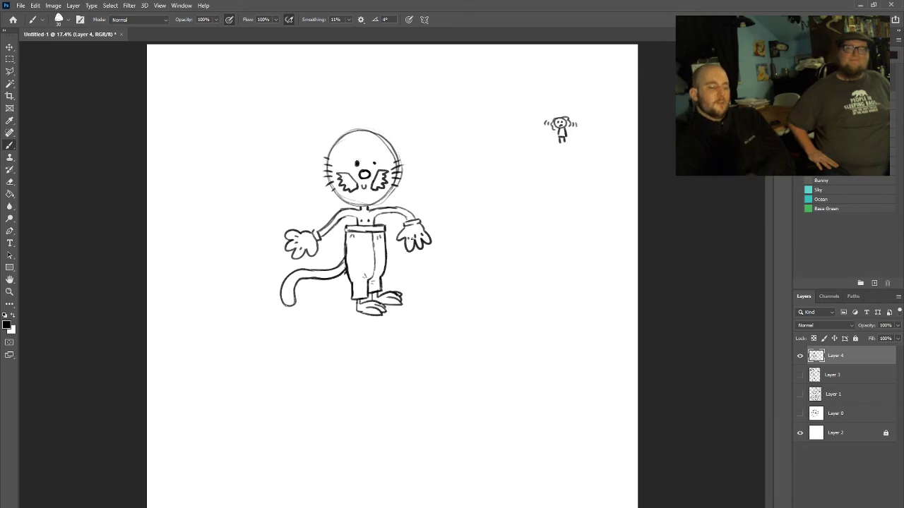
Paint small egg shapes beside the raised glove, enlarge the left eye, and darken the mouth
{"action": "mouse_move", "coordinate": [437, 212]}
{"action": "left_mouse_down"}
{"action": "mouse_move", "coordinate": [431, 225]}
{"action": "mouse_move", "coordinate": [443, 227]}
{"action": "mouse_move", "coordinate": [439, 214]}
{"action": "mouse_move", "coordinate": [440, 228]}
{"action": "left_mouse_up"}
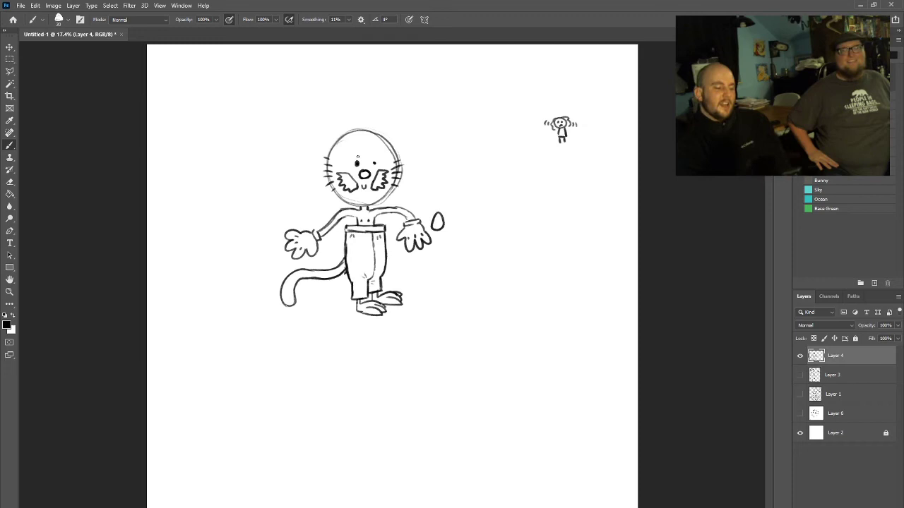
{"action": "left_click_drag", "start_coordinate": [356, 160], "coordinate": [372, 157]}
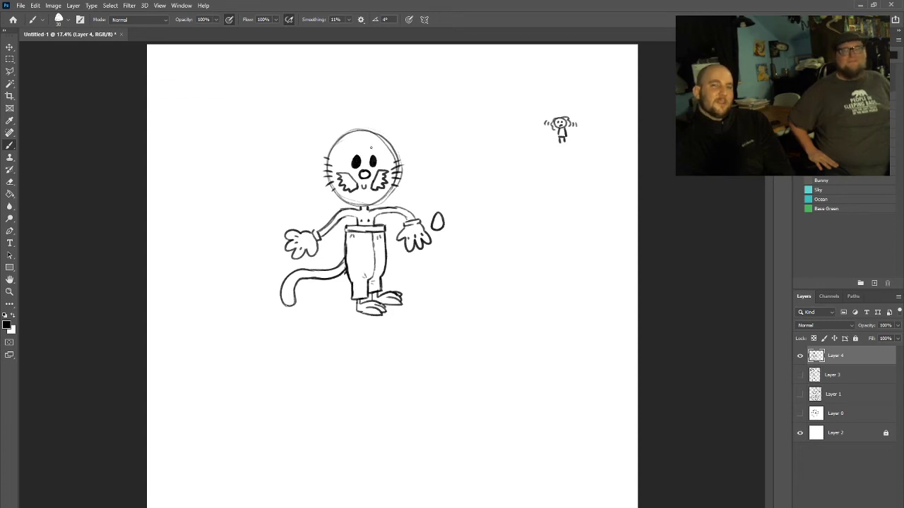
{"action": "left_click_drag", "start_coordinate": [447, 231], "coordinate": [469, 233]}
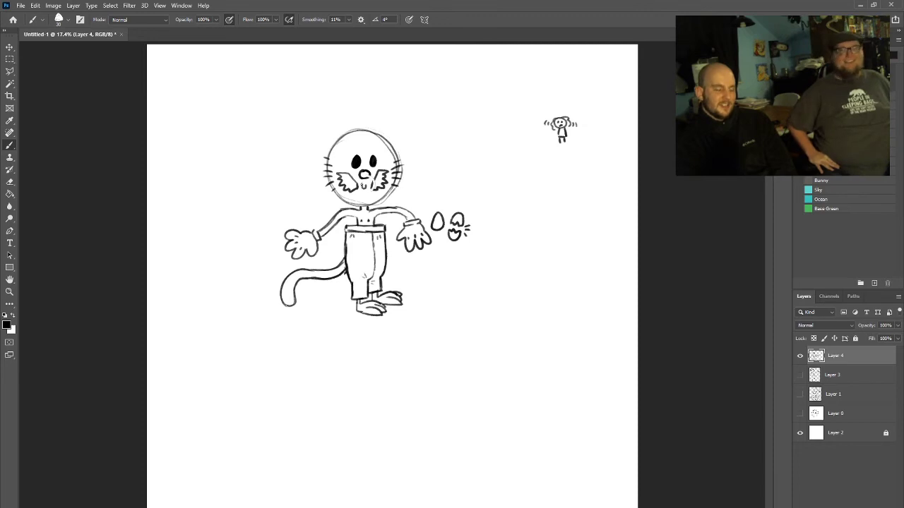
{"action": "left_click_drag", "start_coordinate": [361, 185], "coordinate": [363, 184]}
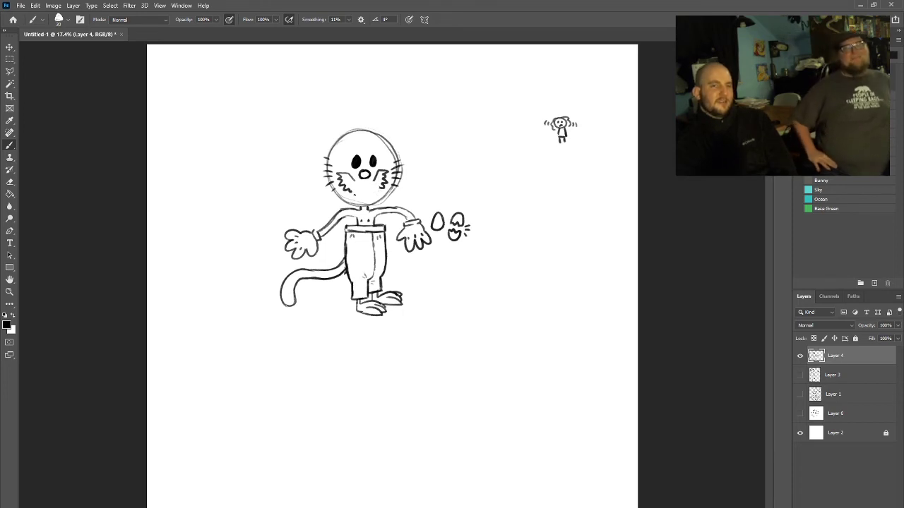
Outline a wider mouth, erase the whiskers on both cheeks, and draw a jagged cheek tuft
{"action": "mouse_move", "coordinate": [357, 181]}
{"action": "left_mouse_down"}
{"action": "mouse_move", "coordinate": [378, 182]}
{"action": "mouse_move", "coordinate": [377, 196]}
{"action": "mouse_move", "coordinate": [355, 200]}
{"action": "left_mouse_up"}
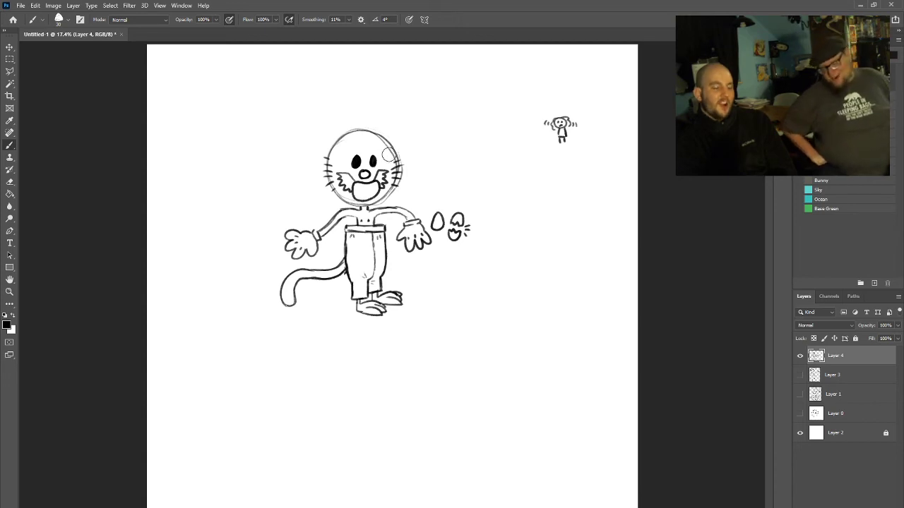
{"action": "mouse_move", "coordinate": [388, 161]}
{"action": "left_mouse_down"}
{"action": "mouse_move", "coordinate": [375, 191]}
{"action": "mouse_move", "coordinate": [350, 184]}
{"action": "mouse_move", "coordinate": [345, 198]}
{"action": "mouse_move", "coordinate": [394, 167]}
{"action": "mouse_move", "coordinate": [398, 183]}
{"action": "left_mouse_up"}
{"action": "mouse_move", "coordinate": [338, 190]}
{"action": "left_mouse_down"}
{"action": "mouse_move", "coordinate": [329, 151]}
{"action": "mouse_move", "coordinate": [324, 169]}
{"action": "mouse_move", "coordinate": [337, 197]}
{"action": "mouse_move", "coordinate": [352, 187]}
{"action": "mouse_move", "coordinate": [335, 161]}
{"action": "left_mouse_up"}
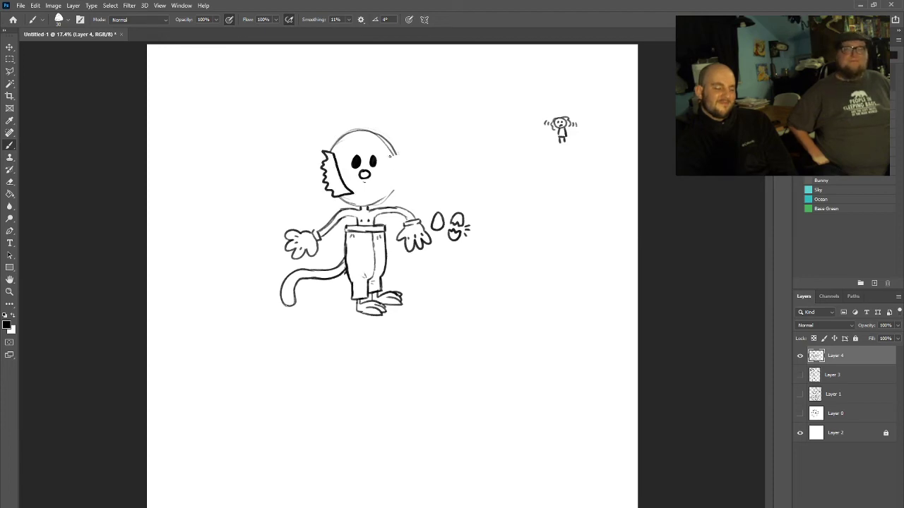
{"action": "mouse_move", "coordinate": [389, 155]}
{"action": "left_mouse_down"}
{"action": "mouse_move", "coordinate": [408, 153]}
{"action": "mouse_move", "coordinate": [400, 191]}
{"action": "mouse_move", "coordinate": [388, 186]}
{"action": "mouse_move", "coordinate": [392, 157]}
{"action": "left_mouse_up"}
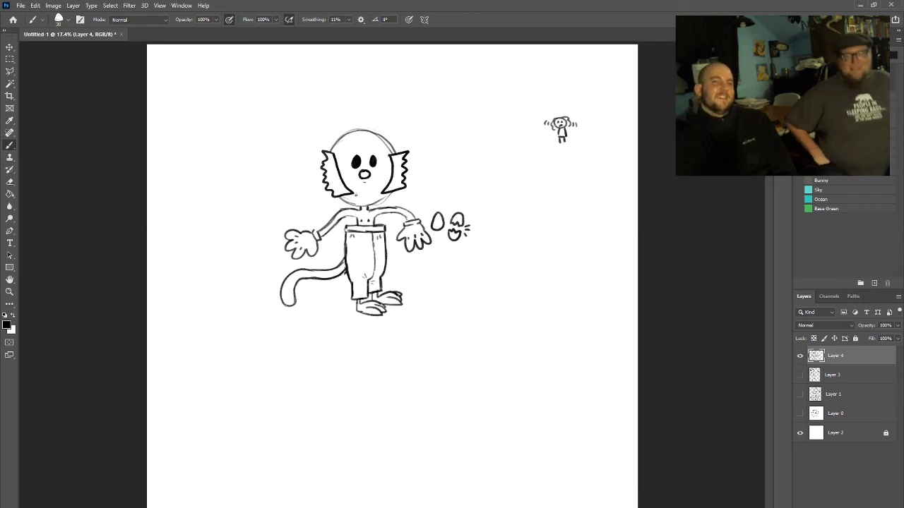
Draw a wide wavy grin under the nose, redoing the first attempt
{"action": "left_click_drag", "start_coordinate": [355, 182], "coordinate": [384, 180]}
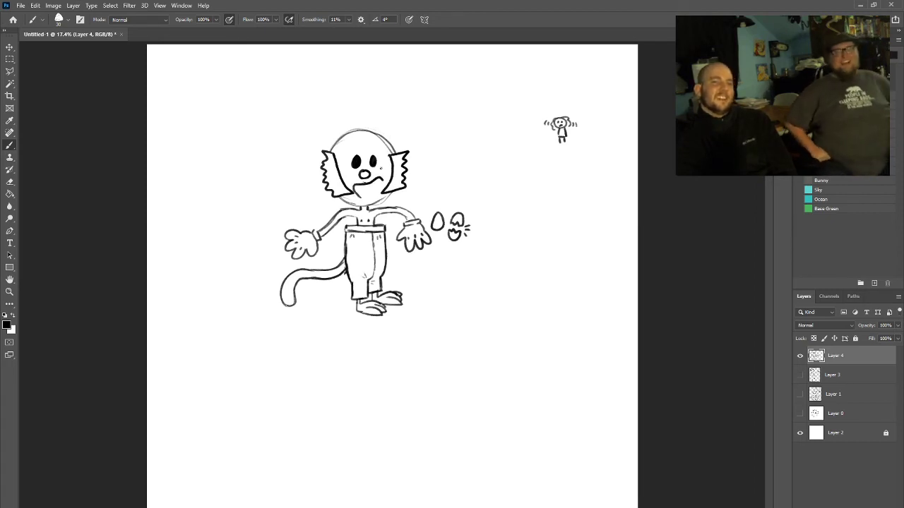
{"action": "key", "text": "ctrl+z"}
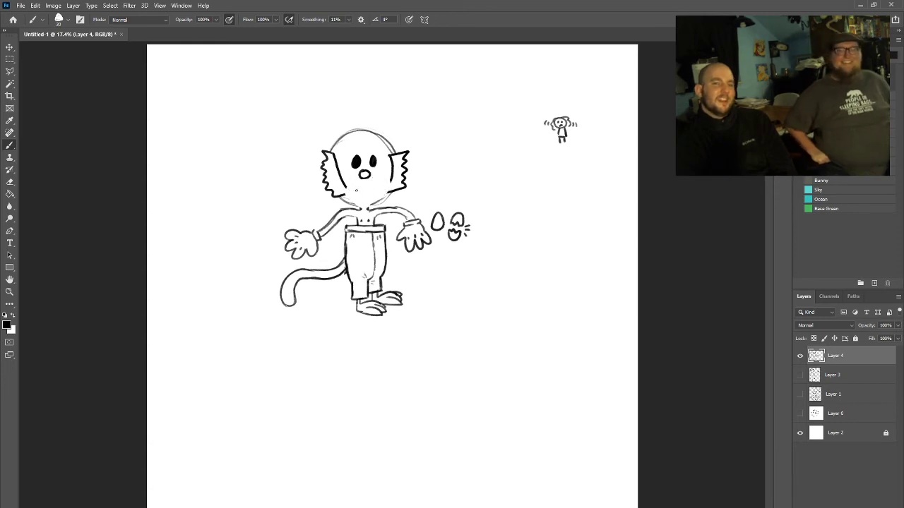
{"action": "mouse_move", "coordinate": [345, 189]}
{"action": "left_mouse_down"}
{"action": "mouse_move", "coordinate": [353, 199]}
{"action": "mouse_move", "coordinate": [388, 182]}
{"action": "mouse_move", "coordinate": [378, 201]}
{"action": "mouse_move", "coordinate": [355, 203]}
{"action": "mouse_move", "coordinate": [387, 186]}
{"action": "mouse_move", "coordinate": [403, 148]}
{"action": "mouse_move", "coordinate": [403, 162]}
{"action": "left_mouse_up"}
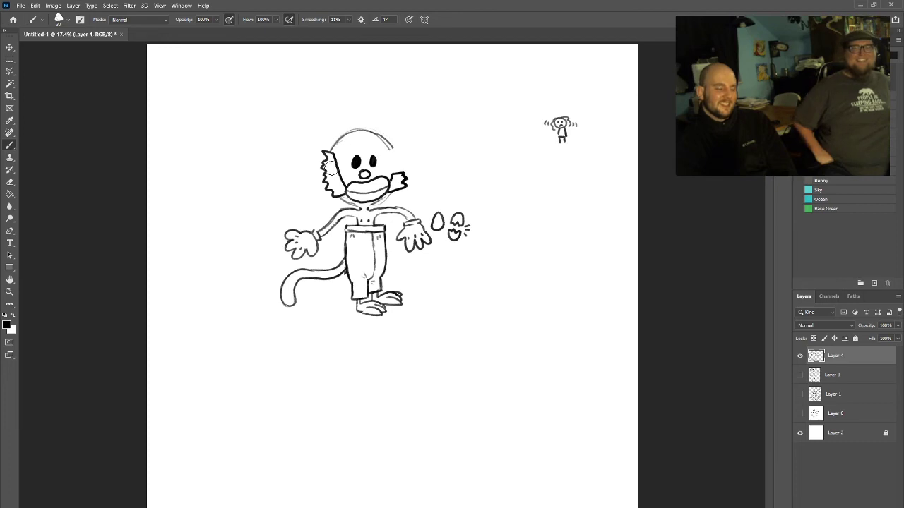
Trim the left jagged tuft and close the head outline on both sides
{"action": "mouse_move", "coordinate": [329, 167]}
{"action": "left_mouse_down"}
{"action": "mouse_move", "coordinate": [330, 177]}
{"action": "mouse_move", "coordinate": [329, 152]}
{"action": "mouse_move", "coordinate": [326, 170]}
{"action": "mouse_move", "coordinate": [331, 163]}
{"action": "left_mouse_up"}
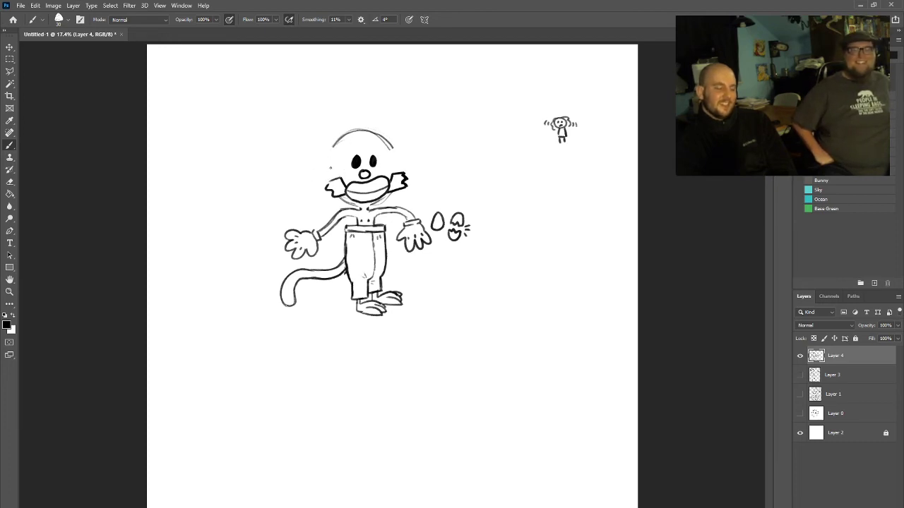
{"action": "left_click_drag", "start_coordinate": [331, 147], "coordinate": [329, 180]}
{"action": "left_click_drag", "start_coordinate": [393, 144], "coordinate": [400, 171]}
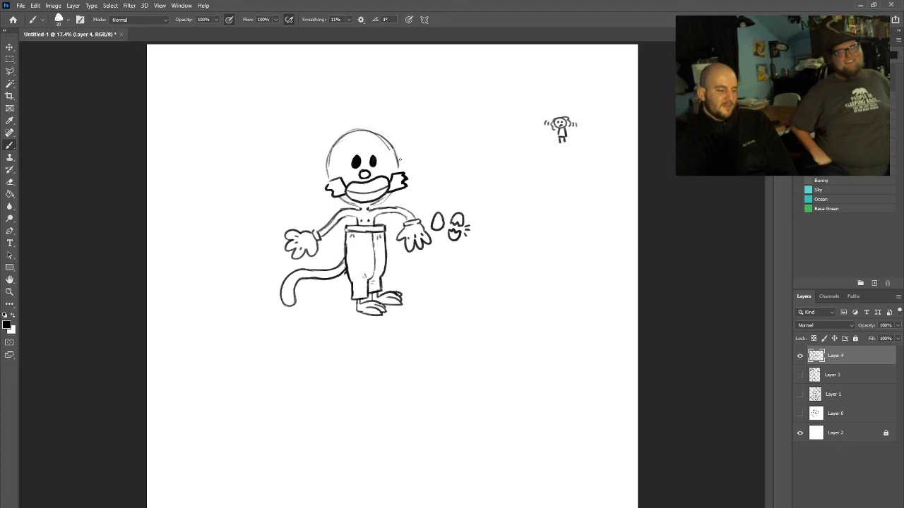
Sketch ear arcs and a looped ear on the head, then erase the failed right loop
{"action": "mouse_move", "coordinate": [397, 153]}
{"action": "left_mouse_down"}
{"action": "mouse_move", "coordinate": [404, 143]}
{"action": "mouse_move", "coordinate": [418, 153]}
{"action": "left_mouse_up"}
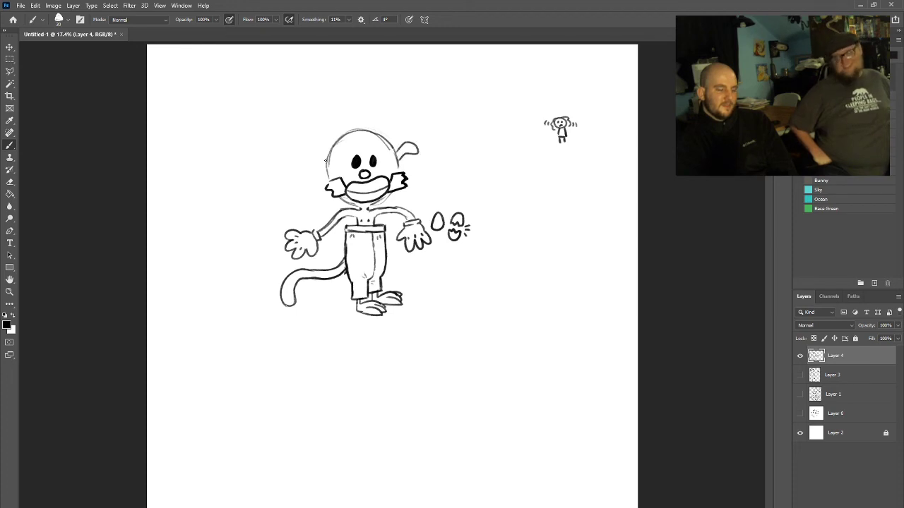
{"action": "mouse_move", "coordinate": [329, 153]}
{"action": "left_mouse_down"}
{"action": "mouse_move", "coordinate": [306, 159]}
{"action": "mouse_move", "coordinate": [303, 173]}
{"action": "mouse_move", "coordinate": [327, 168]}
{"action": "left_mouse_up"}
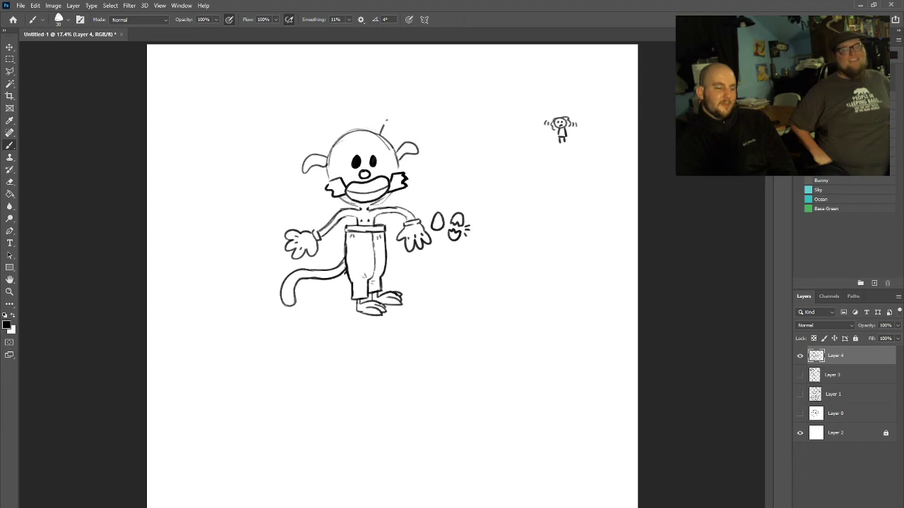
{"action": "mouse_move", "coordinate": [386, 120]}
{"action": "left_mouse_down"}
{"action": "mouse_move", "coordinate": [403, 123]}
{"action": "mouse_move", "coordinate": [381, 137]}
{"action": "mouse_move", "coordinate": [341, 109]}
{"action": "mouse_move", "coordinate": [347, 130]}
{"action": "mouse_move", "coordinate": [350, 113]}
{"action": "mouse_move", "coordinate": [306, 177]}
{"action": "mouse_move", "coordinate": [316, 143]}
{"action": "left_mouse_up"}
{"action": "mouse_move", "coordinate": [414, 115]}
{"action": "left_mouse_down"}
{"action": "mouse_move", "coordinate": [393, 117]}
{"action": "mouse_move", "coordinate": [393, 141]}
{"action": "mouse_move", "coordinate": [382, 141]}
{"action": "mouse_move", "coordinate": [435, 110]}
{"action": "mouse_move", "coordinate": [399, 106]}
{"action": "left_mouse_up"}
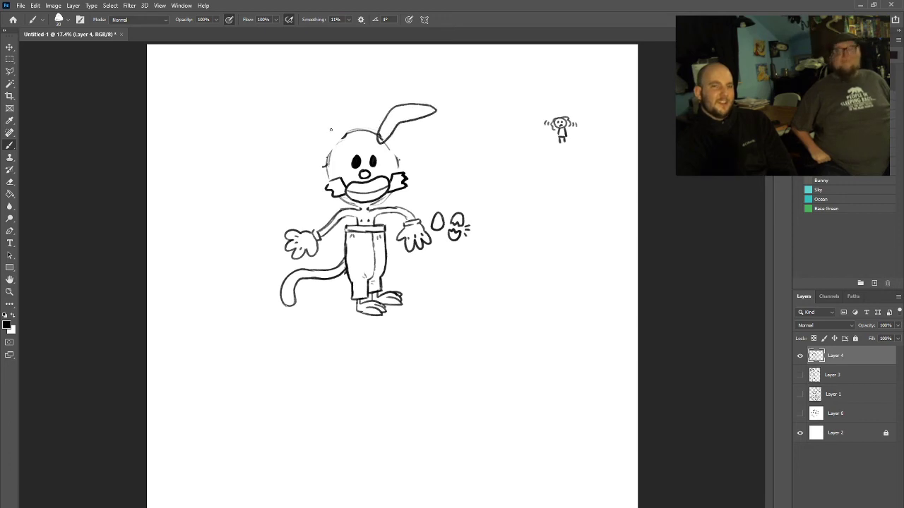
Draw a long boomerang-shaped ear, add stripe marks inside the ears, and sketch the head's left edge
{"action": "mouse_move", "coordinate": [330, 130]}
{"action": "left_mouse_down"}
{"action": "mouse_move", "coordinate": [345, 111]}
{"action": "mouse_move", "coordinate": [364, 81]}
{"action": "mouse_move", "coordinate": [337, 92]}
{"action": "mouse_move", "coordinate": [327, 110]}
{"action": "mouse_move", "coordinate": [332, 139]}
{"action": "left_mouse_up"}
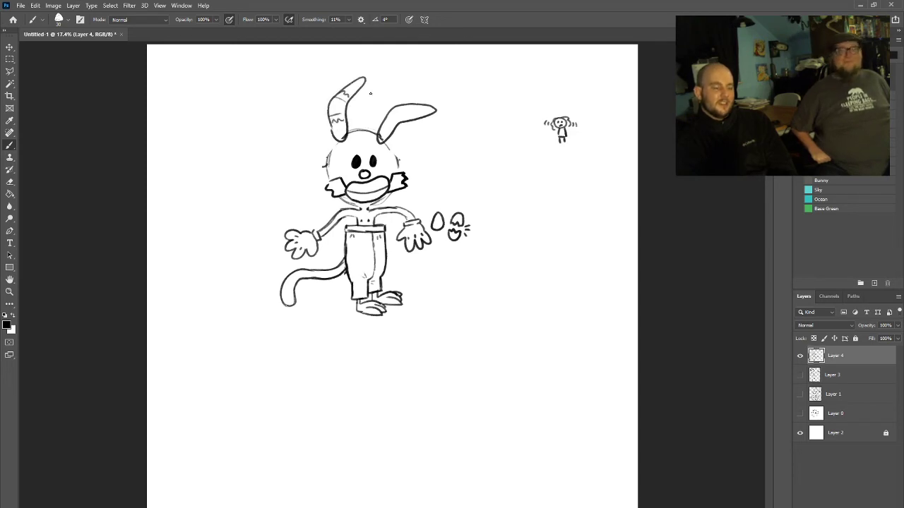
{"action": "left_click_drag", "start_coordinate": [382, 122], "coordinate": [388, 130]}
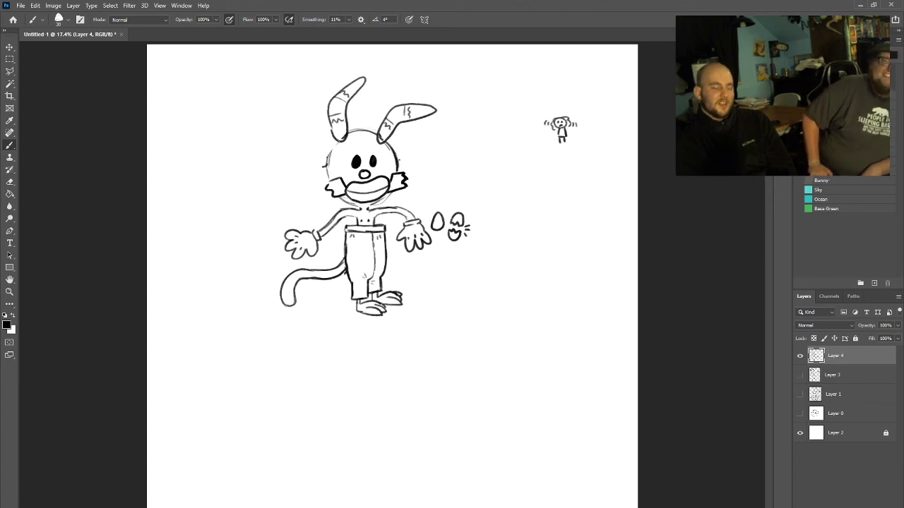
{"action": "left_click_drag", "start_coordinate": [336, 142], "coordinate": [329, 182]}
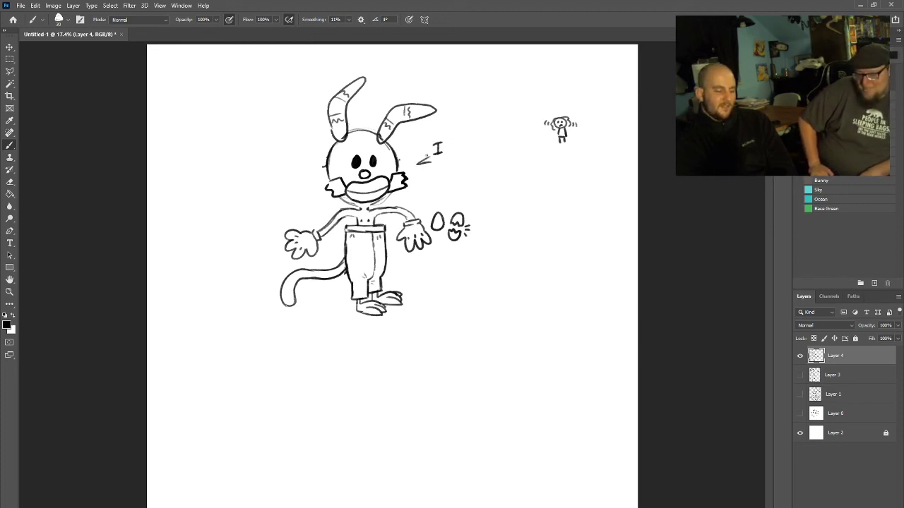
Hand-letter 'I crave' with 'Death' beneath it beside the head
{"action": "mouse_move", "coordinate": [458, 144]}
{"action": "left_mouse_down"}
{"action": "mouse_move", "coordinate": [482, 148]}
{"action": "mouse_move", "coordinate": [443, 170]}
{"action": "left_mouse_up"}
{"action": "mouse_move", "coordinate": [442, 157]}
{"action": "left_mouse_down"}
{"action": "mouse_move", "coordinate": [444, 169]}
{"action": "mouse_move", "coordinate": [459, 169]}
{"action": "left_mouse_up"}
{"action": "left_click_drag", "start_coordinate": [465, 163], "coordinate": [467, 170]}
{"action": "left_click", "coordinate": [470, 168]}
{"action": "left_click_drag", "start_coordinate": [469, 157], "coordinate": [476, 167]}
{"action": "left_click_drag", "start_coordinate": [477, 162], "coordinate": [482, 168]}
Add a tooth line and tongue to the grin and enclose 'I crave Death' in a speech bubble
{"action": "left_click_drag", "start_coordinate": [375, 181], "coordinate": [376, 200]}
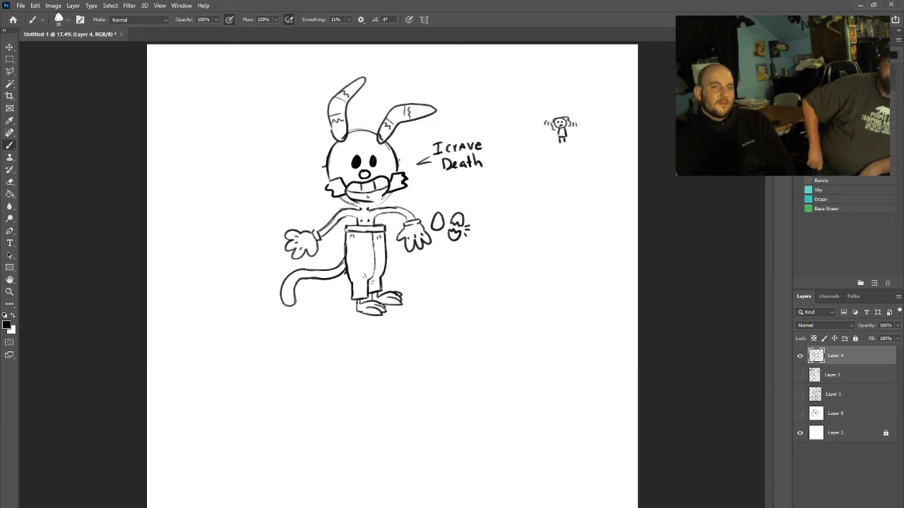
{"action": "mouse_move", "coordinate": [367, 196]}
{"action": "left_mouse_down"}
{"action": "mouse_move", "coordinate": [381, 200]}
{"action": "mouse_move", "coordinate": [348, 205]}
{"action": "mouse_move", "coordinate": [362, 195]}
{"action": "left_mouse_up"}
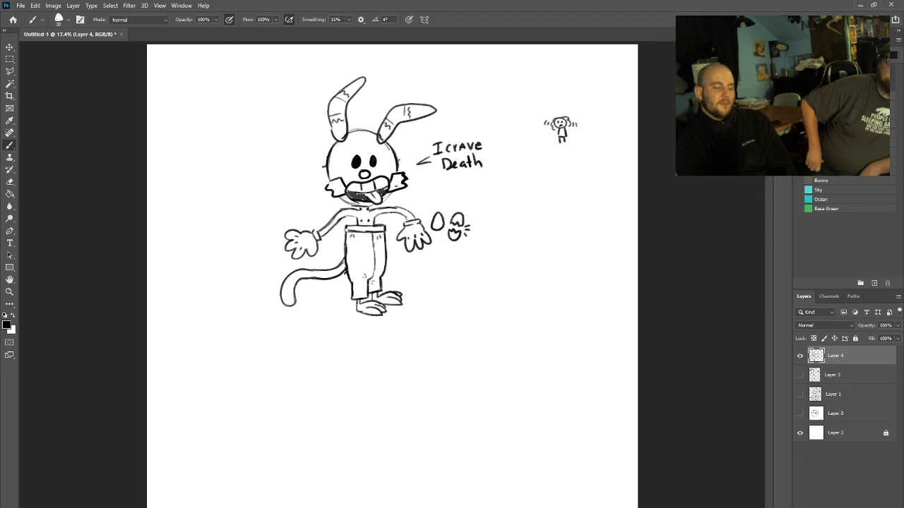
{"action": "mouse_move", "coordinate": [438, 133]}
{"action": "left_mouse_down"}
{"action": "mouse_move", "coordinate": [494, 162]}
{"action": "mouse_move", "coordinate": [438, 177]}
{"action": "left_mouse_up"}
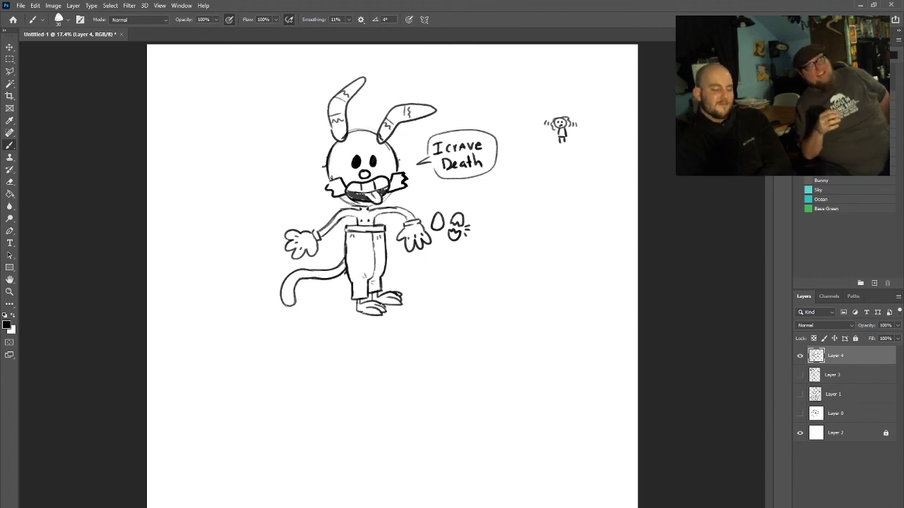
Blacken the outline over the top of the head and hatch dark stripes around the neck
{"action": "mouse_move", "coordinate": [331, 177]}
{"action": "left_mouse_down"}
{"action": "mouse_move", "coordinate": [337, 153]}
{"action": "mouse_move", "coordinate": [359, 143]}
{"action": "mouse_move", "coordinate": [397, 158]}
{"action": "mouse_move", "coordinate": [353, 134]}
{"action": "mouse_move", "coordinate": [340, 138]}
{"action": "mouse_move", "coordinate": [329, 165]}
{"action": "left_mouse_up"}
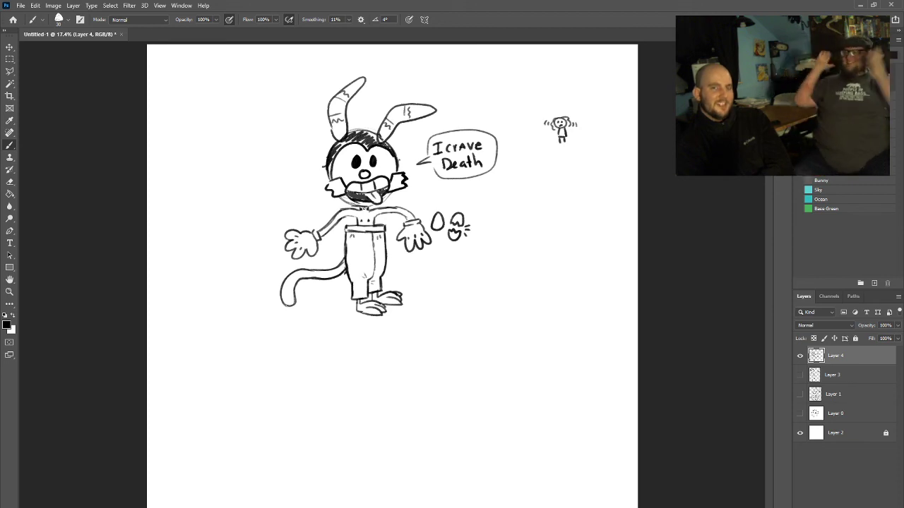
{"action": "mouse_move", "coordinate": [360, 207]}
{"action": "left_mouse_down"}
{"action": "mouse_move", "coordinate": [375, 223]}
{"action": "mouse_move", "coordinate": [385, 211]}
{"action": "mouse_move", "coordinate": [330, 220]}
{"action": "mouse_move", "coordinate": [392, 208]}
{"action": "left_mouse_up"}
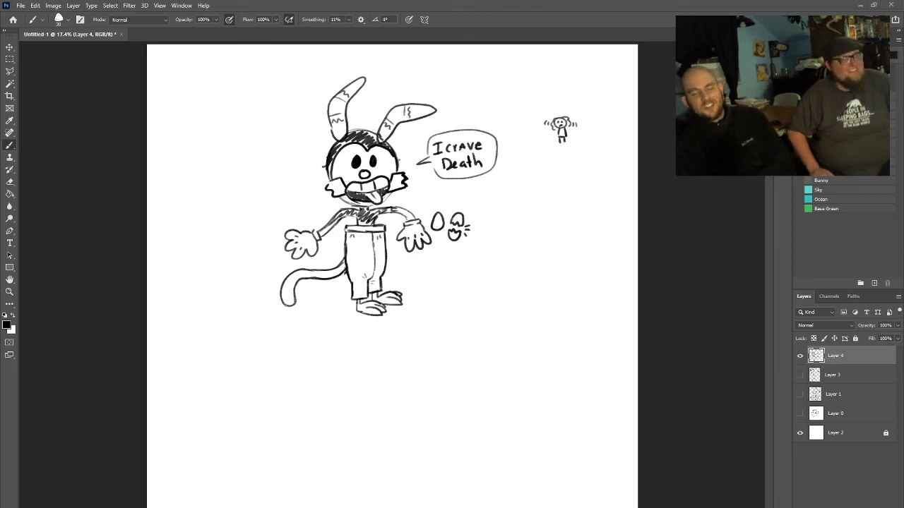
Switch to Chrome's 'yakko warner' image results and open the DeviantArt Yakko Warner vector preview
{"action": "key", "text": "alt+Tab"}
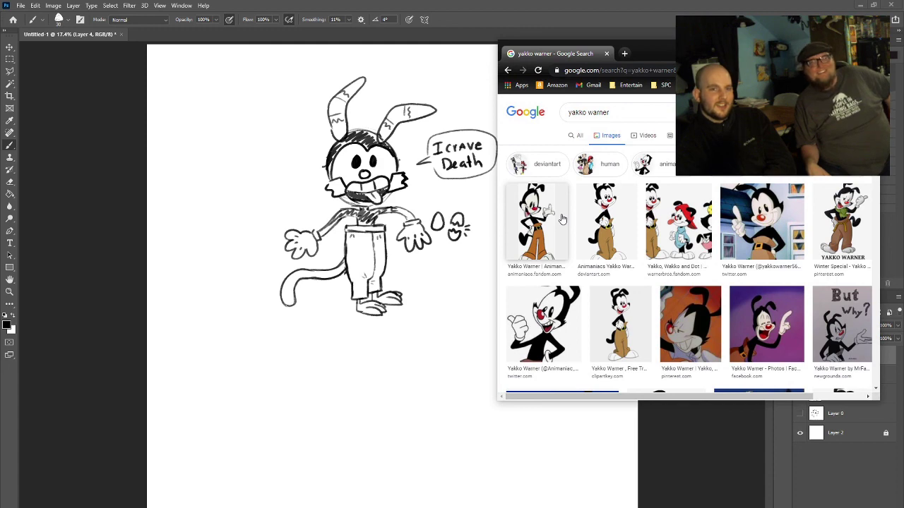
{"action": "left_click", "coordinate": [605, 216]}
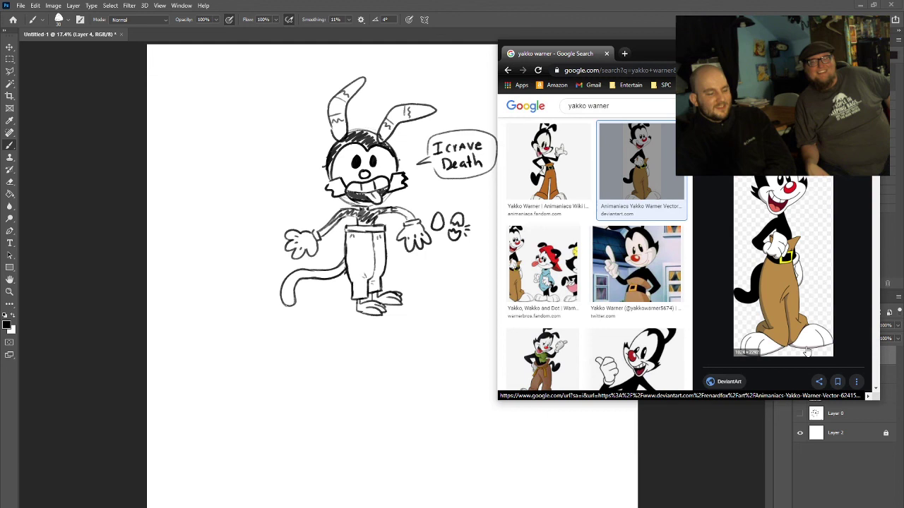
{"action": "scroll", "coordinate": [807, 353], "scroll_direction": "up", "scroll_amount": 2}
{"action": "scroll", "coordinate": [566, 361], "scroll_direction": "down", "scroll_amount": 3}
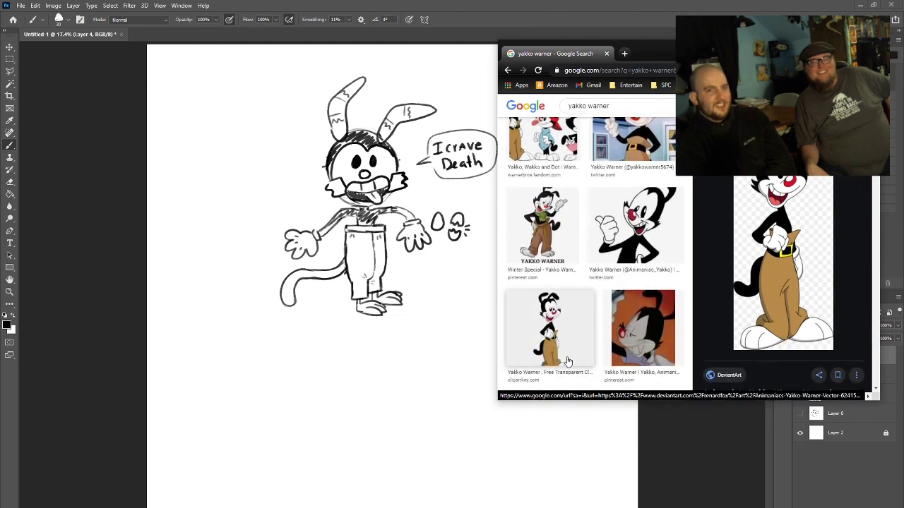